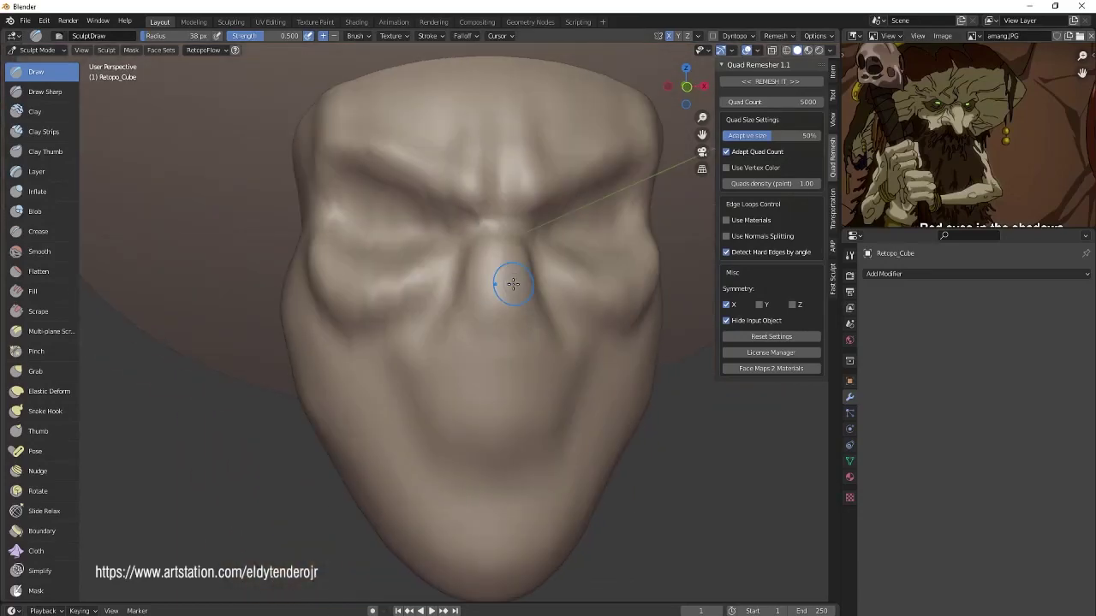
Inspect the face, then pull the nose and brow from the front with a 281 px Grab brush.
{"action": "mouse_move", "coordinate": [513, 284]}
{"action": "middle_mouse_down"}
{"action": "mouse_move", "coordinate": [553, 355]}
{"action": "mouse_move", "coordinate": [430, 336]}
{"action": "mouse_move", "coordinate": [504, 385]}
{"action": "middle_mouse_up"}
{"action": "middle_click_drag", "start_coordinate": [440, 265], "coordinate": [497, 347]}
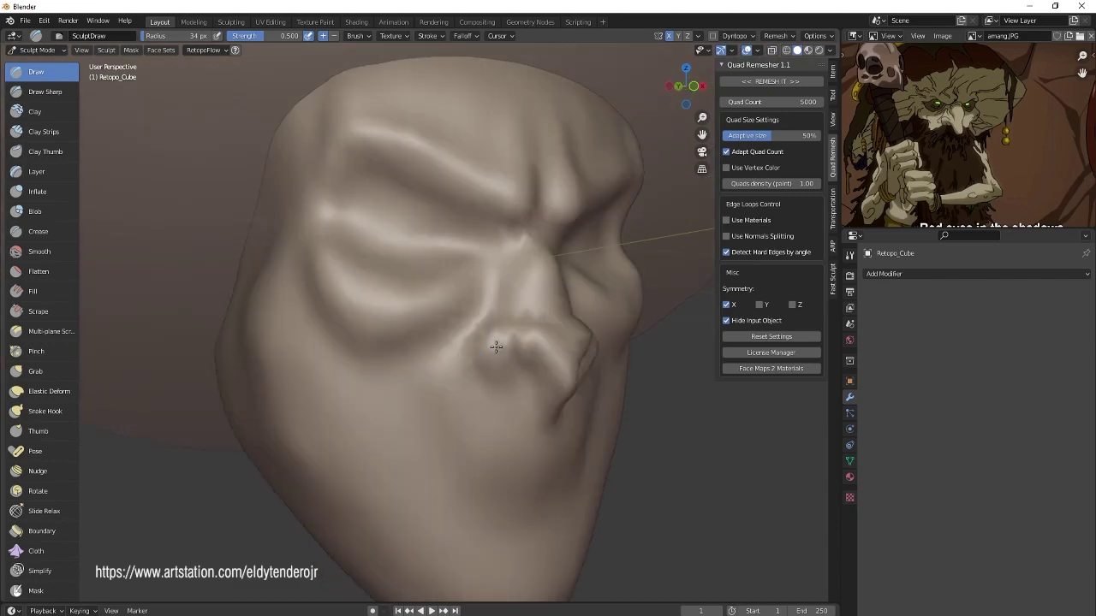
{"action": "mouse_move", "coordinate": [515, 382]}
{"action": "middle_mouse_down"}
{"action": "mouse_move", "coordinate": [318, 362]}
{"action": "mouse_move", "coordinate": [477, 362]}
{"action": "mouse_move", "coordinate": [411, 356]}
{"action": "mouse_move", "coordinate": [446, 350]}
{"action": "mouse_move", "coordinate": [589, 378]}
{"action": "mouse_move", "coordinate": [428, 376]}
{"action": "mouse_move", "coordinate": [461, 351]}
{"action": "mouse_move", "coordinate": [440, 385]}
{"action": "mouse_move", "coordinate": [519, 332]}
{"action": "mouse_move", "coordinate": [362, 313]}
{"action": "mouse_move", "coordinate": [428, 308]}
{"action": "middle_mouse_up"}
{"action": "key", "text": "g"}
{"action": "scroll", "coordinate": [461, 351], "scroll_direction": "up", "scroll_amount": 3}
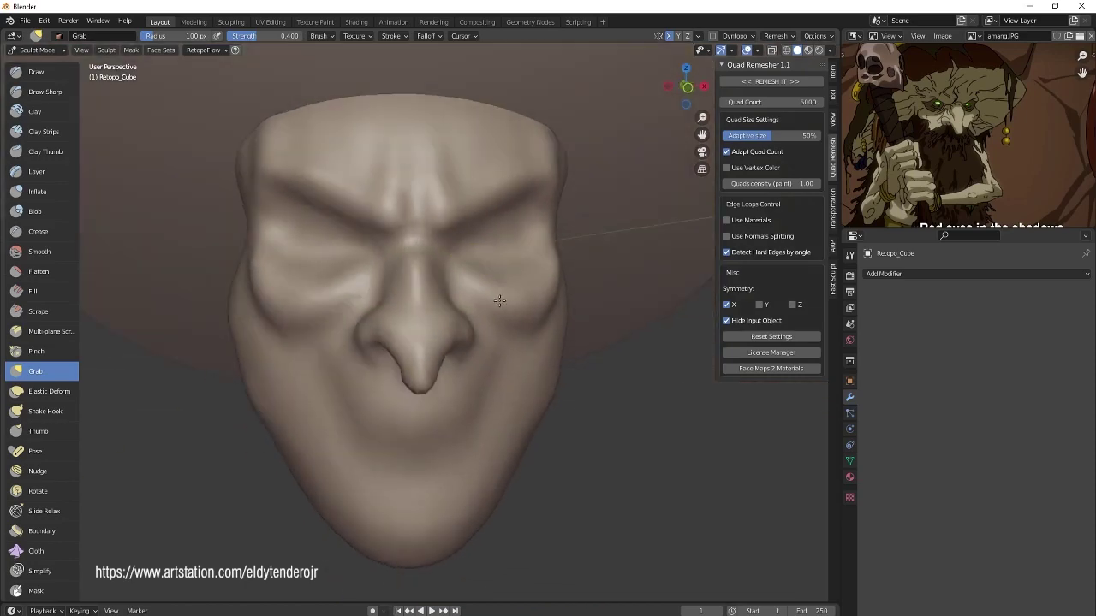
{"action": "key", "text": "KP_1"}
{"action": "key", "text": "f"}
{"action": "left_click", "coordinate": [642, 237]}
{"action": "scroll", "coordinate": [517, 386], "scroll_direction": "down", "scroll_amount": 3}
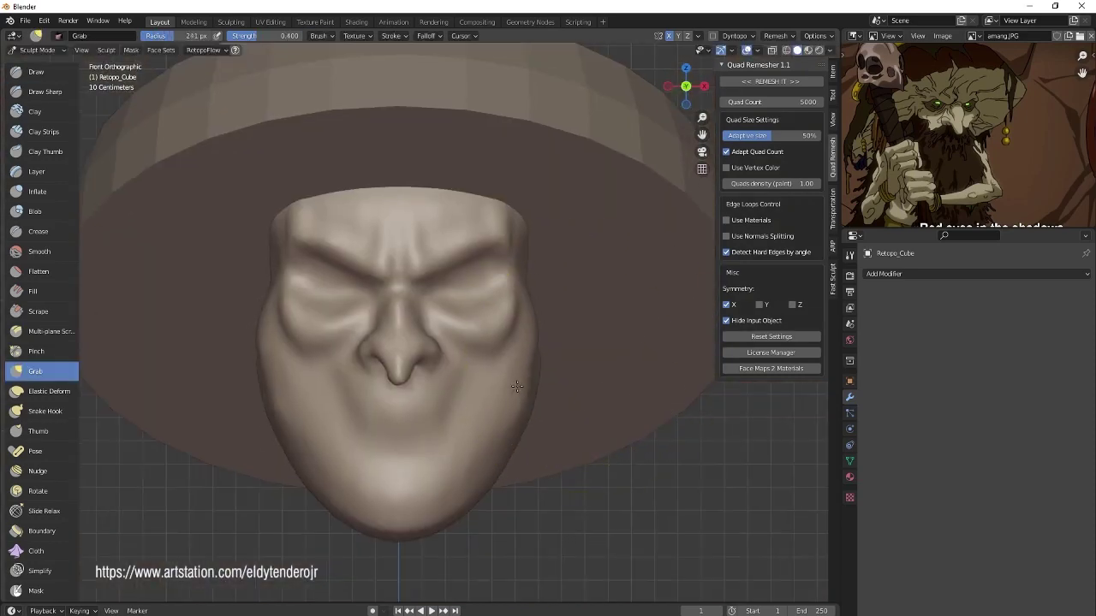
Resize the brush and shape the cheeks while orbiting between both face profiles.
{"action": "mouse_move", "coordinate": [512, 456]}
{"action": "middle_mouse_down"}
{"action": "mouse_move", "coordinate": [423, 488]}
{"action": "mouse_move", "coordinate": [382, 243]}
{"action": "middle_mouse_up"}
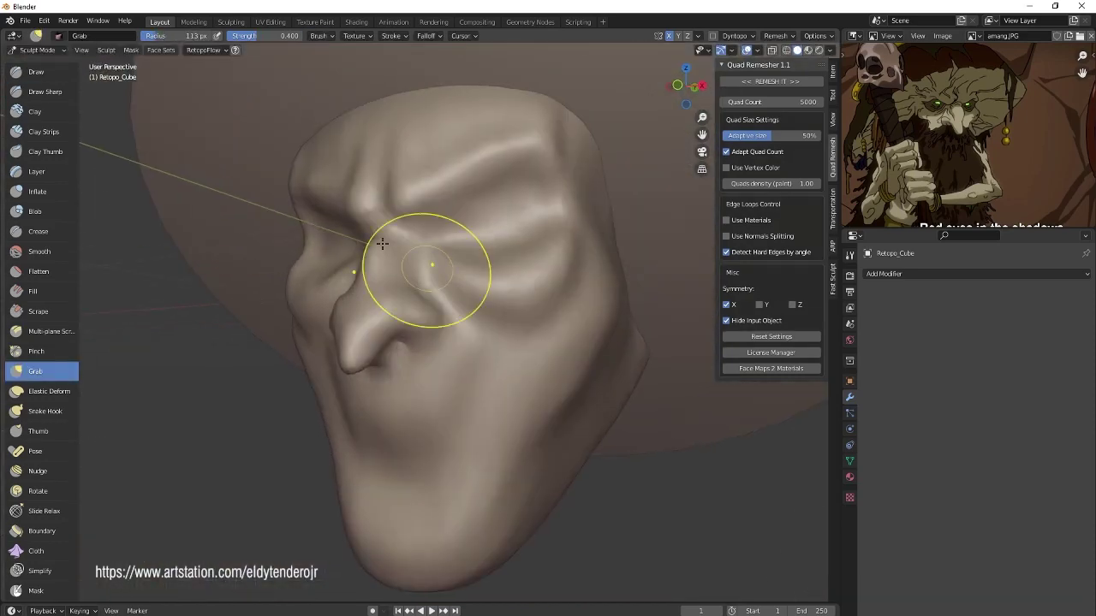
{"action": "middle_click_drag", "start_coordinate": [597, 285], "coordinate": [582, 335]}
{"action": "key", "text": "f"}
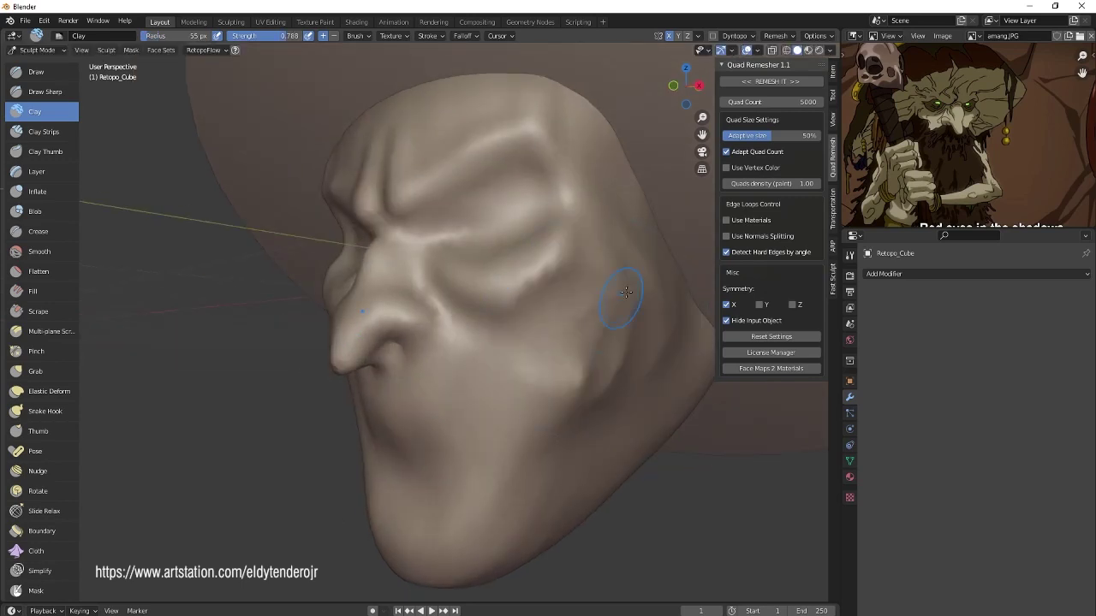
{"action": "middle_click_drag", "start_coordinate": [509, 304], "coordinate": [507, 302]}
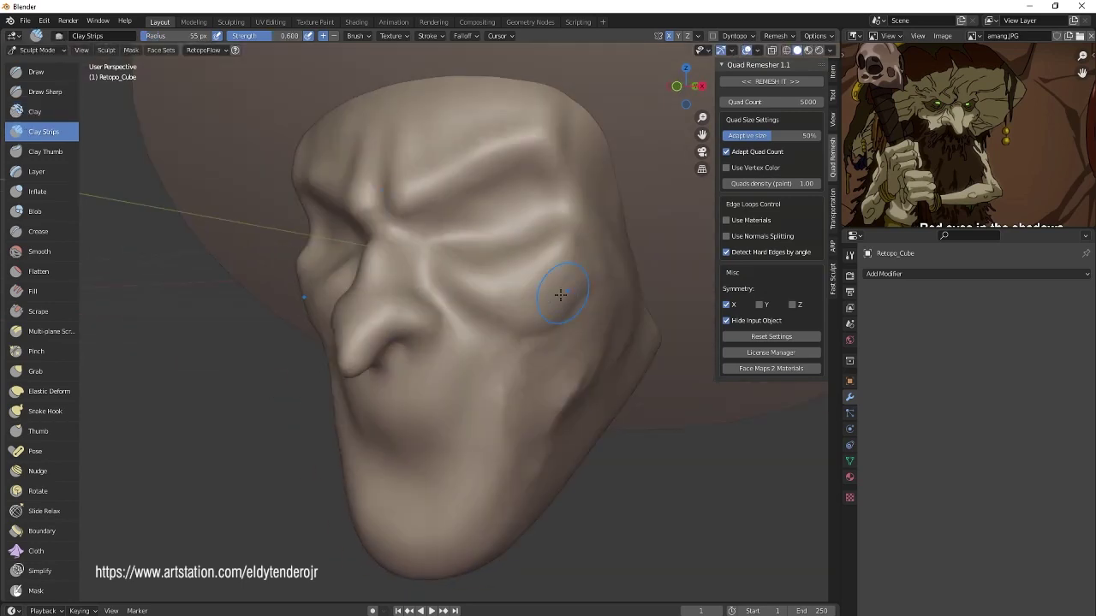
{"action": "middle_click_drag", "start_coordinate": [481, 342], "coordinate": [584, 330]}
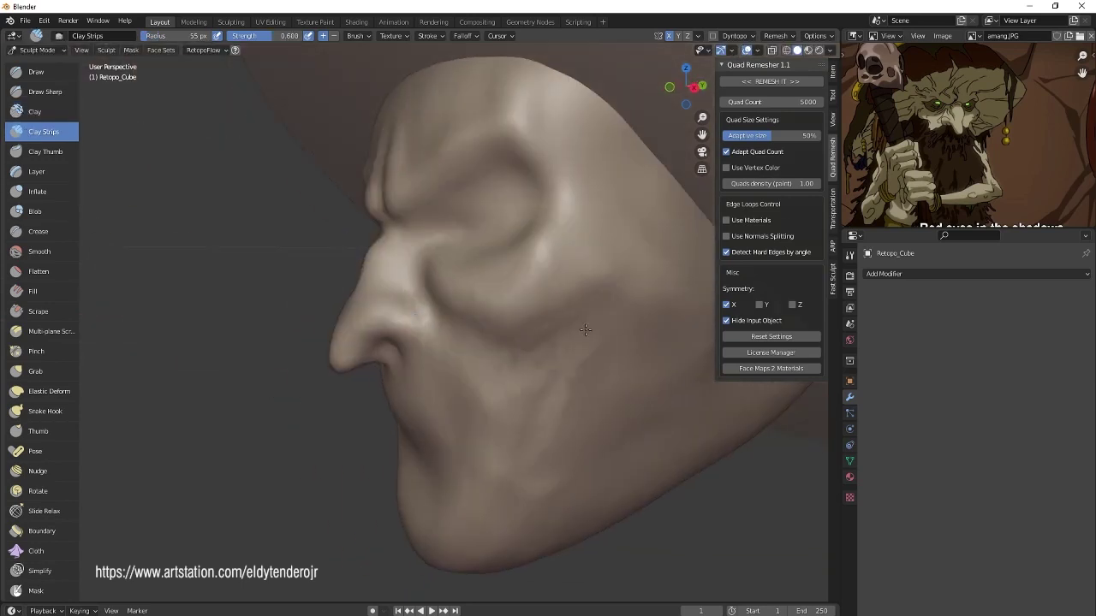
{"action": "mouse_move", "coordinate": [525, 460]}
{"action": "middle_mouse_down"}
{"action": "mouse_move", "coordinate": [553, 392]}
{"action": "mouse_move", "coordinate": [531, 342]}
{"action": "mouse_move", "coordinate": [515, 323]}
{"action": "mouse_move", "coordinate": [465, 342]}
{"action": "middle_mouse_up"}
Deepen the brow and eye wrinkles with Clay Strips and Grab, resizing the brush.
{"action": "key", "text": "g"}
{"action": "scroll", "coordinate": [480, 269], "scroll_direction": "up", "scroll_amount": 3}
{"action": "key", "text": "c"}
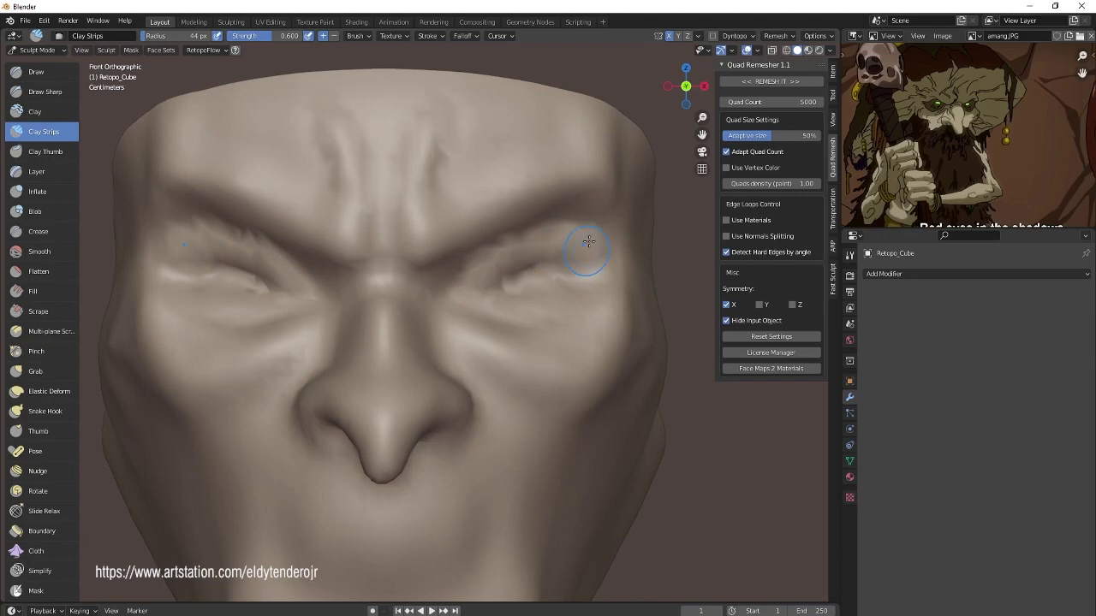
{"action": "scroll", "coordinate": [520, 318], "scroll_direction": "down", "scroll_amount": 3}
{"action": "mouse_move", "coordinate": [588, 242]}
{"action": "middle_mouse_down"}
{"action": "mouse_move", "coordinate": [521, 317]}
{"action": "mouse_move", "coordinate": [588, 403]}
{"action": "mouse_move", "coordinate": [531, 389]}
{"action": "mouse_move", "coordinate": [600, 394]}
{"action": "mouse_move", "coordinate": [625, 409]}
{"action": "mouse_move", "coordinate": [513, 362]}
{"action": "middle_mouse_up"}
{"action": "key", "text": "f"}
{"action": "left_click", "coordinate": [568, 381]}
{"action": "key", "text": "g"}
{"action": "scroll", "coordinate": [568, 381], "scroll_direction": "up", "scroll_amount": 2}
{"action": "scroll", "coordinate": [569, 381], "scroll_direction": "up", "scroll_amount": 2}
Add a small UV sphere and place it under the chin as the neck.
{"action": "scroll", "coordinate": [465, 366], "scroll_direction": "down", "scroll_amount": 2}
{"action": "key", "text": "ctrl+Tab"}
{"action": "key", "text": "shift+a"}
{"action": "left_click", "coordinate": [617, 402]}
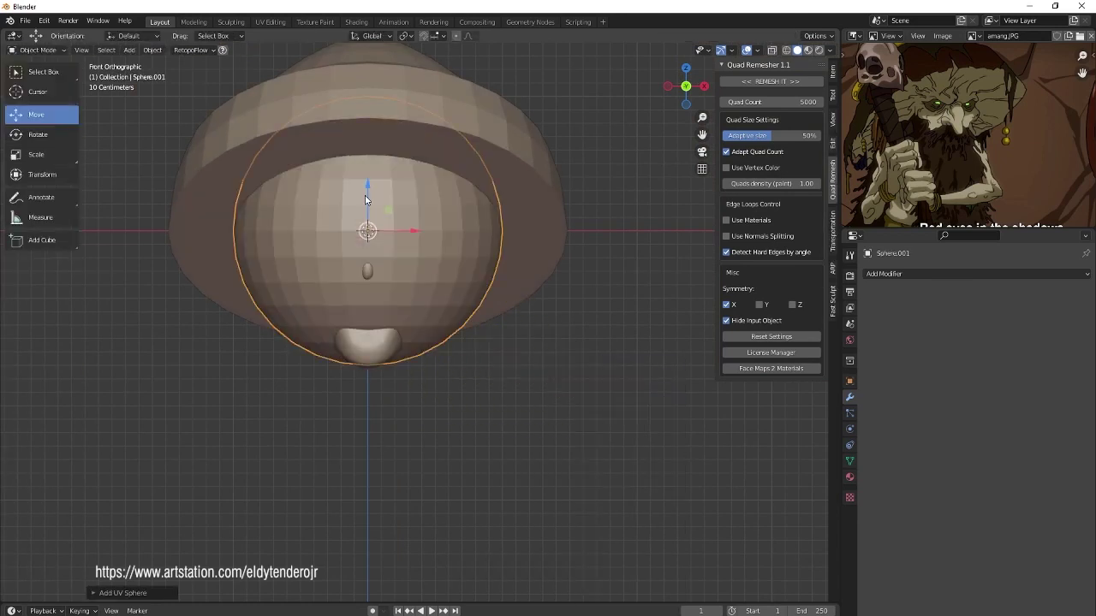
{"action": "key", "text": "s"}
{"action": "key", "text": "KP_3"}
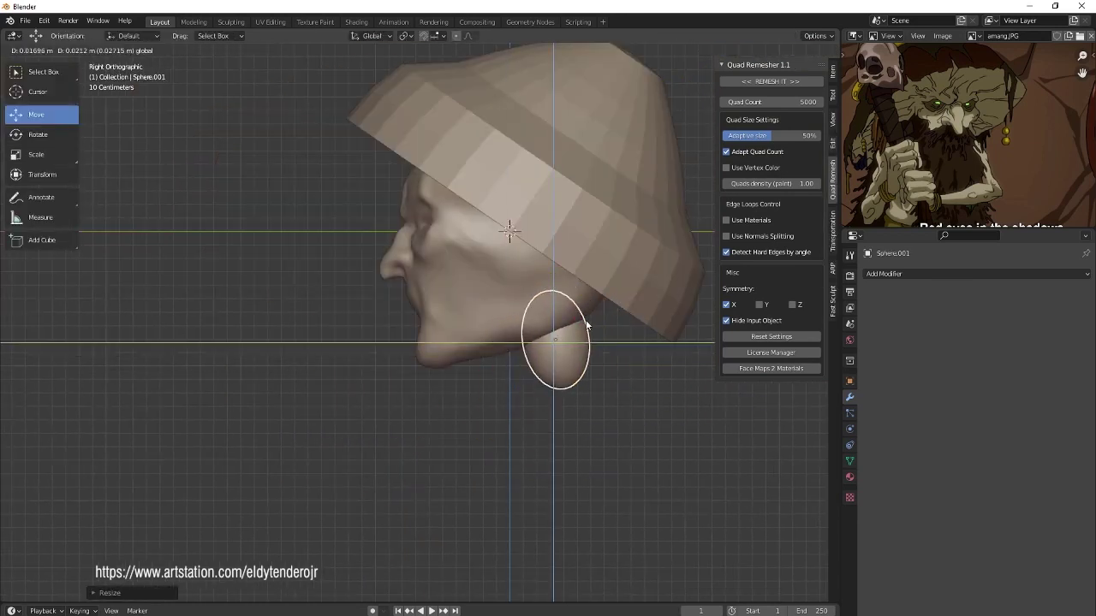
{"action": "left_click", "coordinate": [587, 326]}
{"action": "middle_click_drag", "start_coordinate": [587, 326], "coordinate": [586, 349]}
{"action": "key", "text": "KP_1"}
Add a scaled torso sphere and a mirrored shoulder sphere beside it.
{"action": "key", "text": "shift+a"}
{"action": "key", "text": "s"}
{"action": "key", "text": "shift+a"}
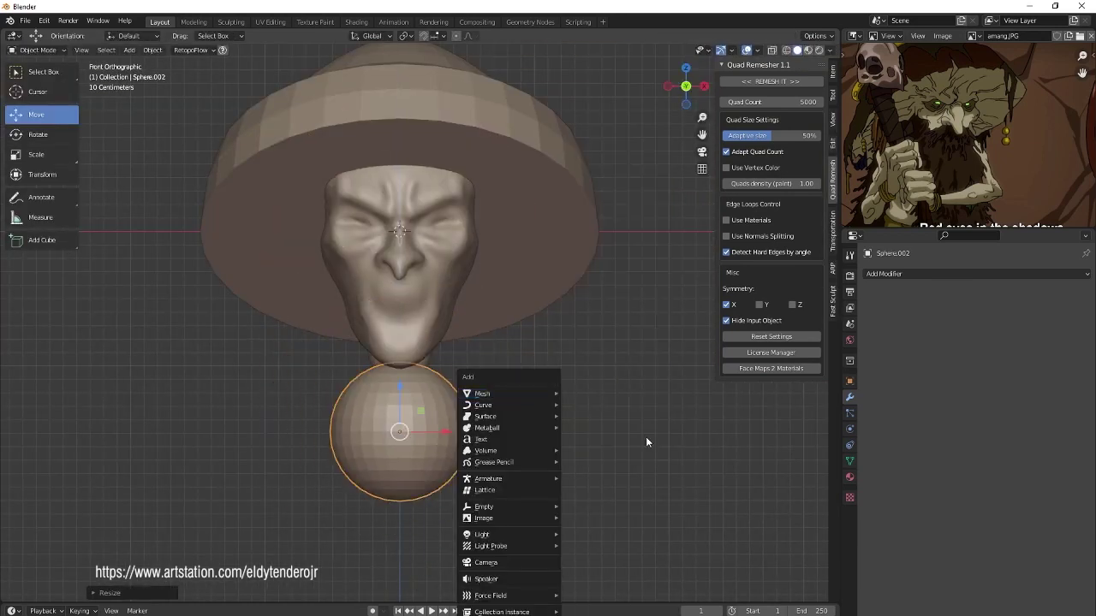
{"action": "left_click", "coordinate": [389, 356]}
{"action": "key", "text": "shift+d"}
{"action": "left_click", "coordinate": [976, 274]}
{"action": "left_click", "coordinate": [942, 405]}
{"action": "key", "text": "s"}
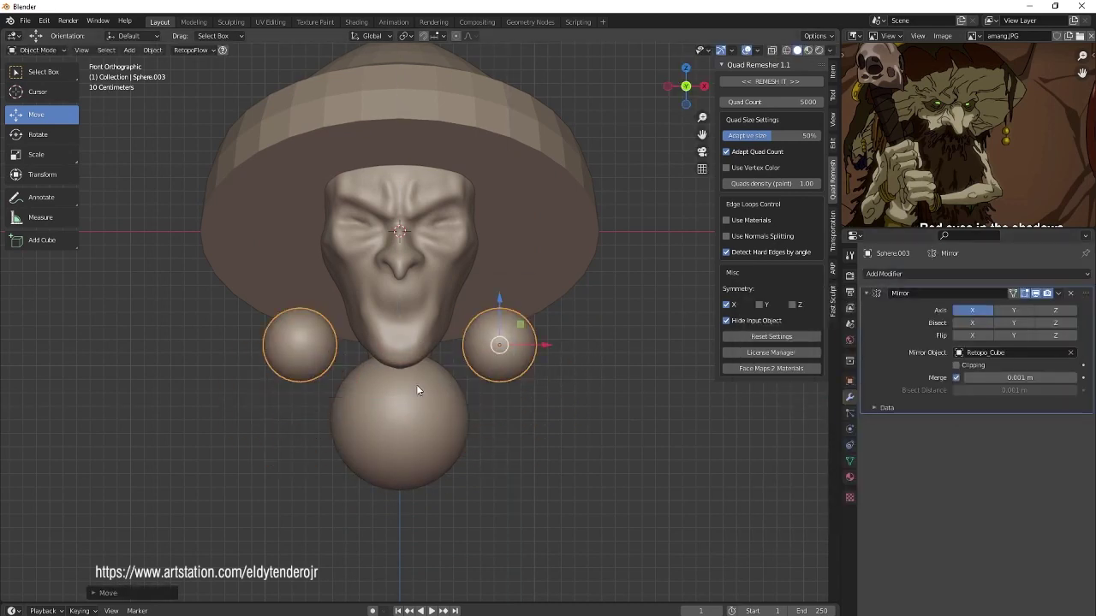
{"action": "left_click", "coordinate": [417, 390]}
{"action": "middle_click_drag", "start_coordinate": [417, 390], "coordinate": [429, 338], "text": "shift"}
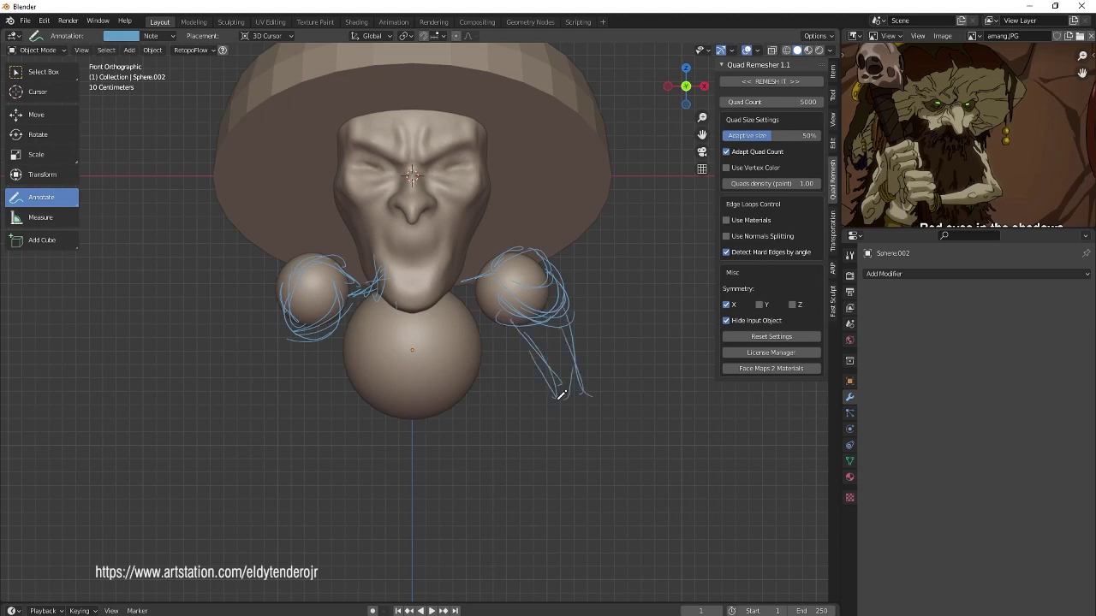
Sketch arm guide strokes and duplicate the mirrored shoulder spheres lower as hands.
{"action": "left_click_drag", "start_coordinate": [561, 395], "coordinate": [552, 414]}
{"action": "middle_click_drag", "start_coordinate": [402, 317], "coordinate": [433, 257], "text": "shift"}
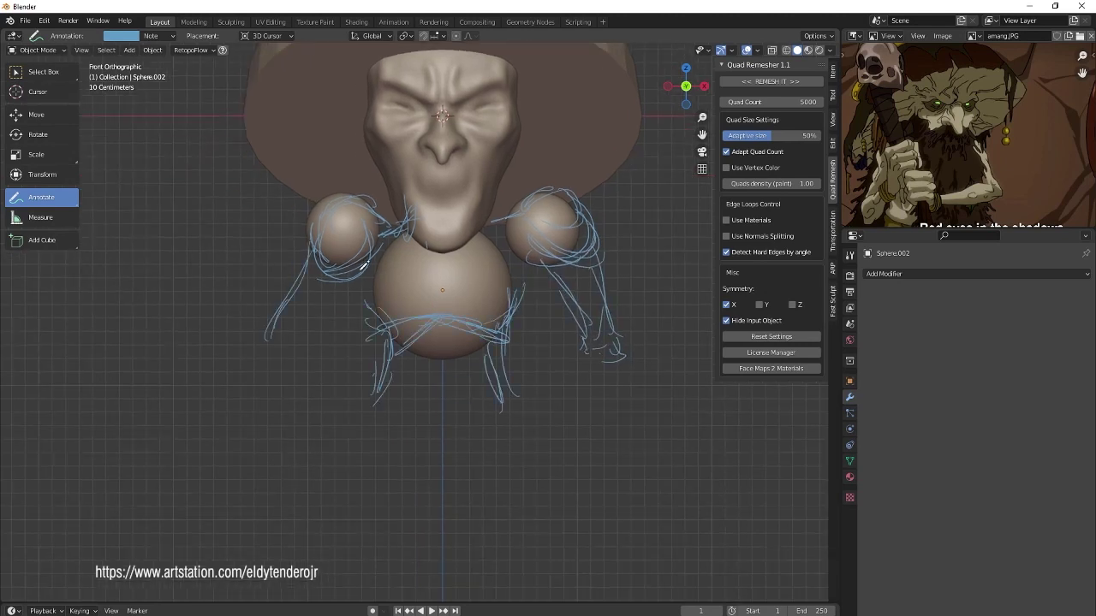
{"action": "middle_click_drag", "start_coordinate": [629, 253], "coordinate": [640, 282], "text": "shift"}
{"action": "left_click", "coordinate": [43, 72]}
{"action": "left_click", "coordinate": [360, 261]}
{"action": "key", "text": "shift+d"}
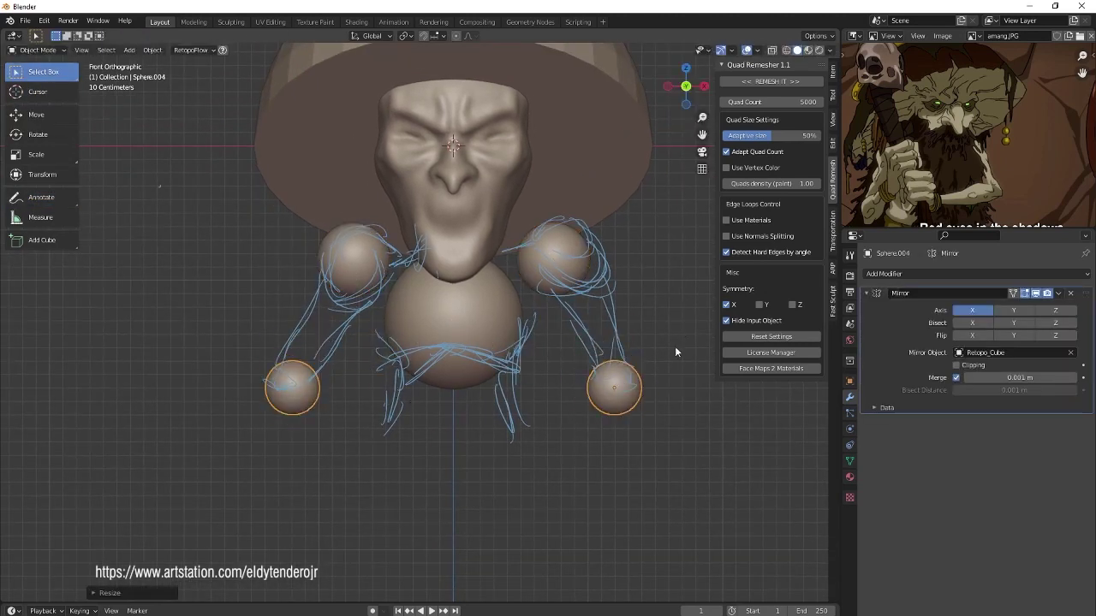
{"action": "left_click", "coordinate": [734, 468]}
{"action": "middle_click_drag", "start_coordinate": [459, 333], "coordinate": [422, 265], "text": "shift"}
{"action": "left_click", "coordinate": [421, 265]}
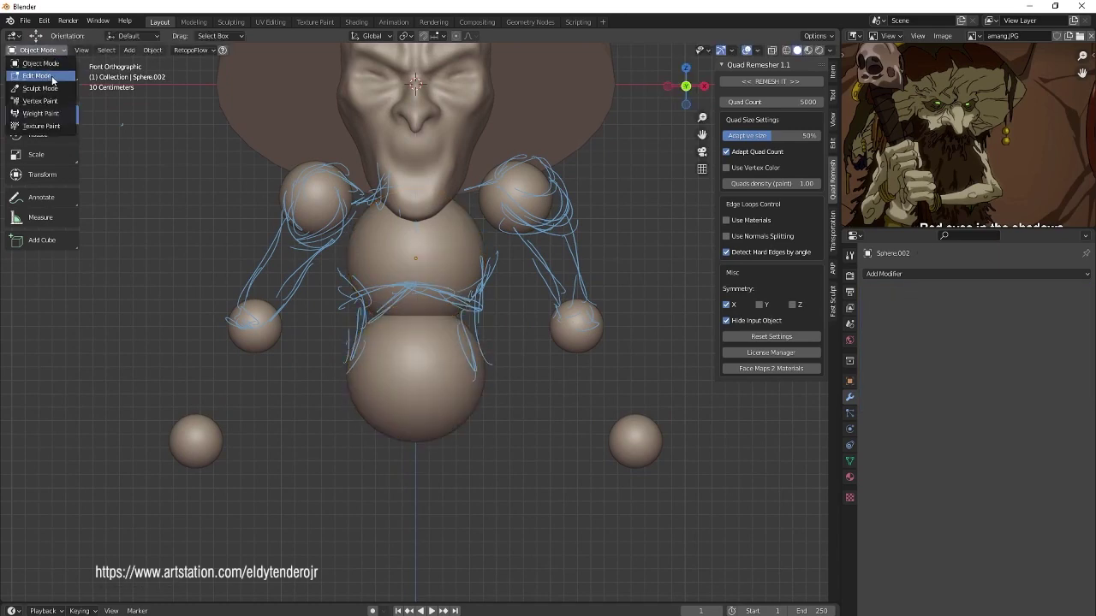
Grab-sculpt the torso sphere into a chest and belly, then select the mirrored shoulder sphere.
{"action": "left_click", "coordinate": [50, 89]}
{"action": "middle_click_drag", "start_coordinate": [458, 332], "coordinate": [502, 257]}
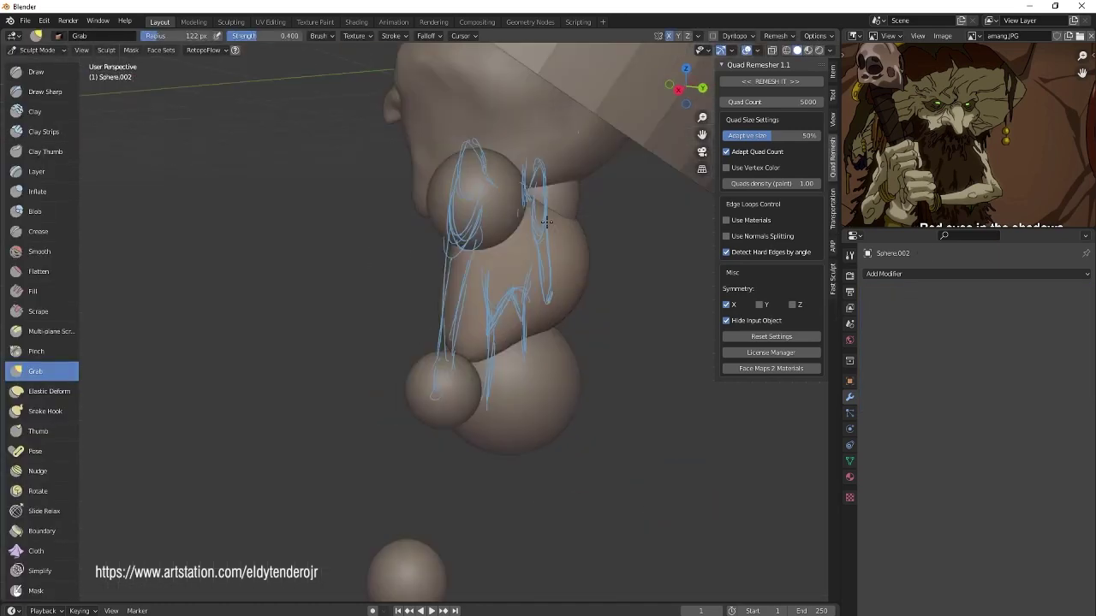
{"action": "middle_click_drag", "start_coordinate": [687, 208], "coordinate": [520, 273]}
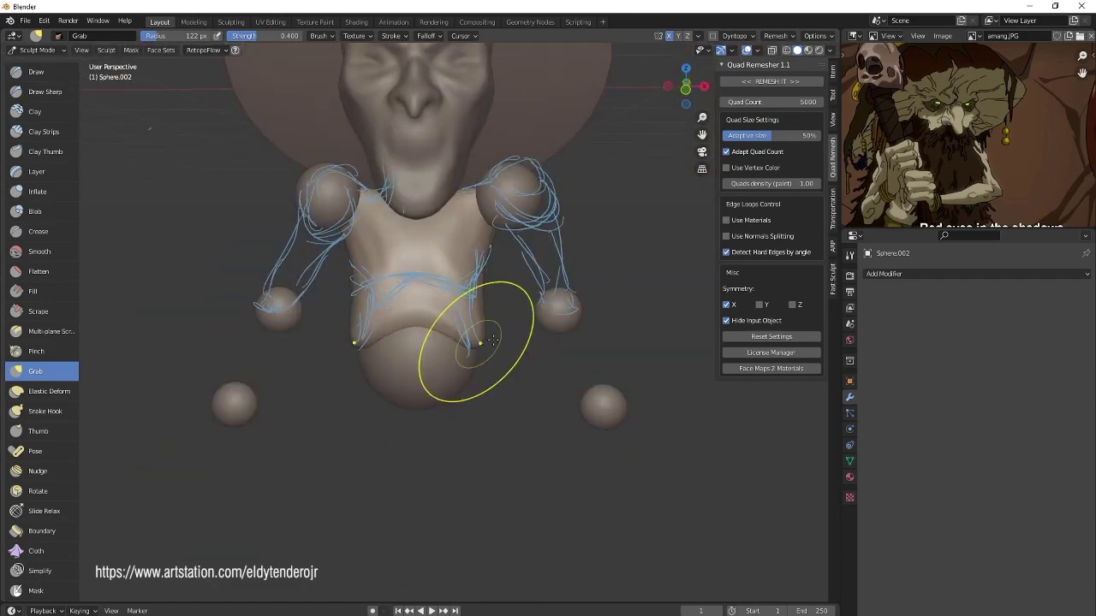
{"action": "mouse_move", "coordinate": [493, 341]}
{"action": "middle_mouse_down"}
{"action": "mouse_move", "coordinate": [536, 411]}
{"action": "mouse_move", "coordinate": [600, 391]}
{"action": "mouse_move", "coordinate": [501, 330]}
{"action": "mouse_move", "coordinate": [531, 343]}
{"action": "mouse_move", "coordinate": [440, 391]}
{"action": "mouse_move", "coordinate": [420, 428]}
{"action": "mouse_move", "coordinate": [391, 435]}
{"action": "mouse_move", "coordinate": [393, 305]}
{"action": "mouse_move", "coordinate": [355, 392]}
{"action": "mouse_move", "coordinate": [611, 389]}
{"action": "mouse_move", "coordinate": [588, 361]}
{"action": "middle_mouse_up"}
{"action": "middle_click_drag", "start_coordinate": [514, 268], "coordinate": [563, 318]}
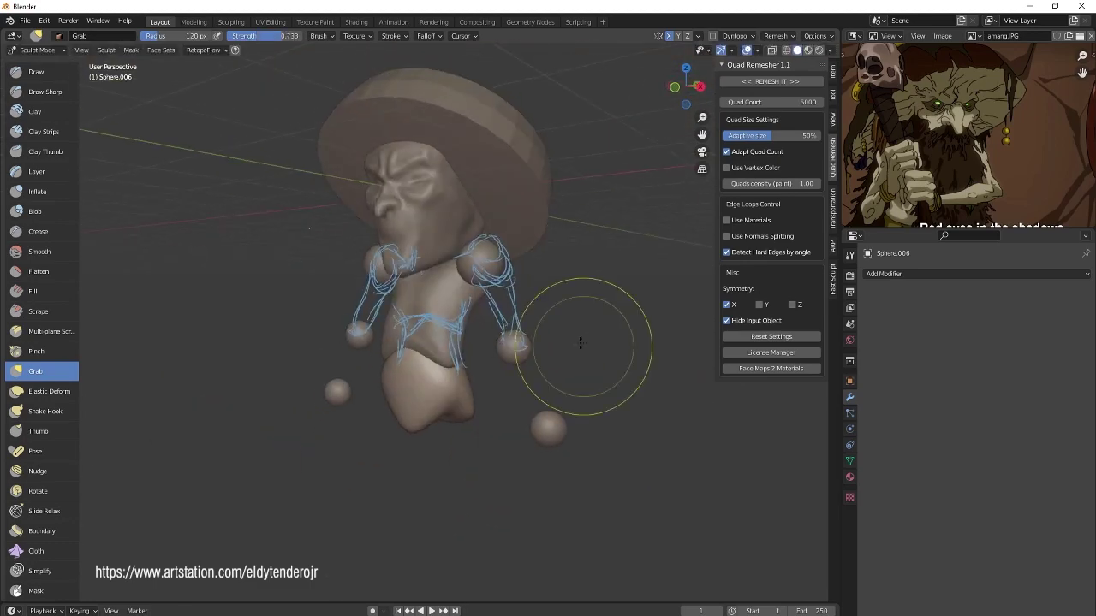
{"action": "key", "text": "ctrl+Tab"}
{"action": "scroll", "coordinate": [614, 327], "scroll_direction": "up", "scroll_amount": 3}
{"action": "left_click", "coordinate": [486, 199]}
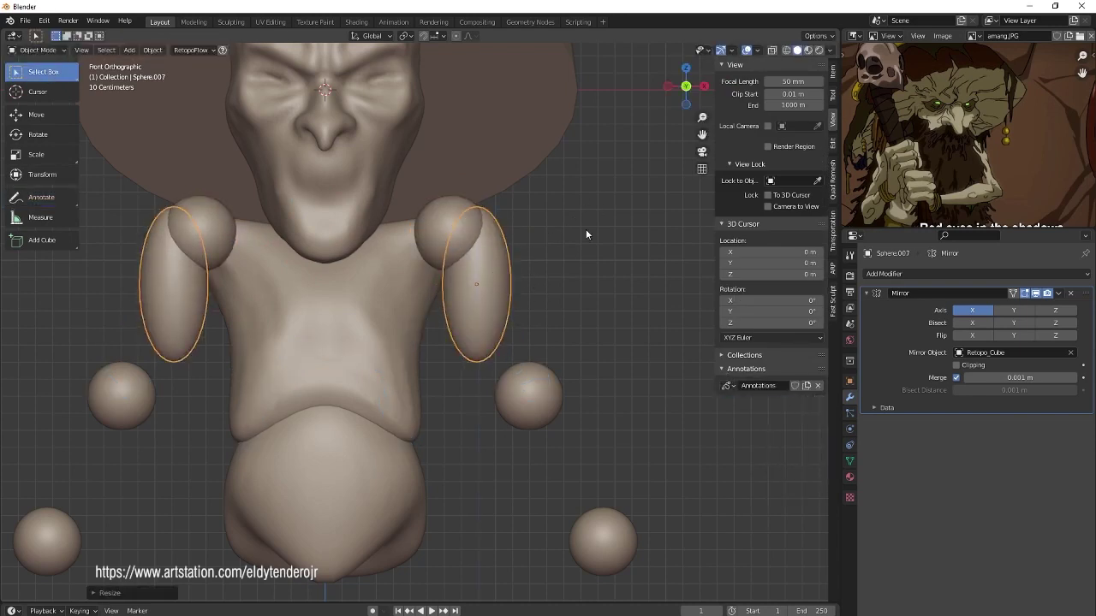
Stretch the mirrored elbow spheres into forearms and move them into place.
{"action": "key", "text": "ctrl+z"}
{"action": "left_click", "coordinate": [528, 395]}
{"action": "middle_click_drag", "start_coordinate": [581, 403], "coordinate": [549, 302], "text": "shift"}
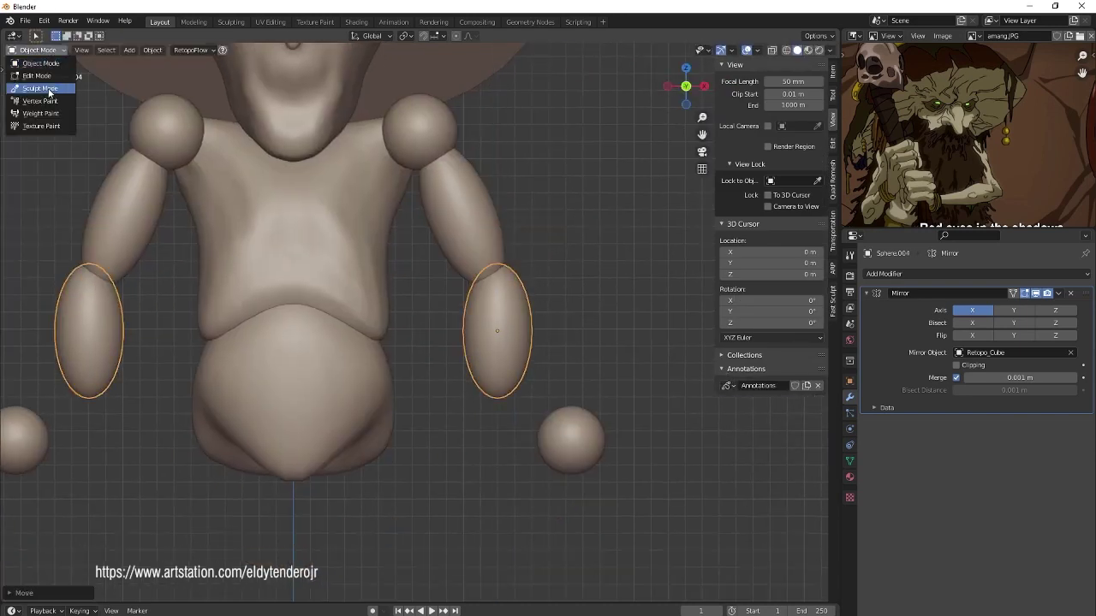
Sculpt the torso smoother with a 158 px Grab brush from front and side.
{"action": "left_click", "coordinate": [48, 89]}
{"action": "mouse_move", "coordinate": [497, 343]}
{"action": "middle_mouse_down"}
{"action": "mouse_move", "coordinate": [452, 372]}
{"action": "mouse_move", "coordinate": [477, 252]}
{"action": "middle_mouse_up"}
{"action": "key", "text": "KP_1"}
{"action": "scroll", "coordinate": [424, 322], "scroll_direction": "up", "scroll_amount": 3}
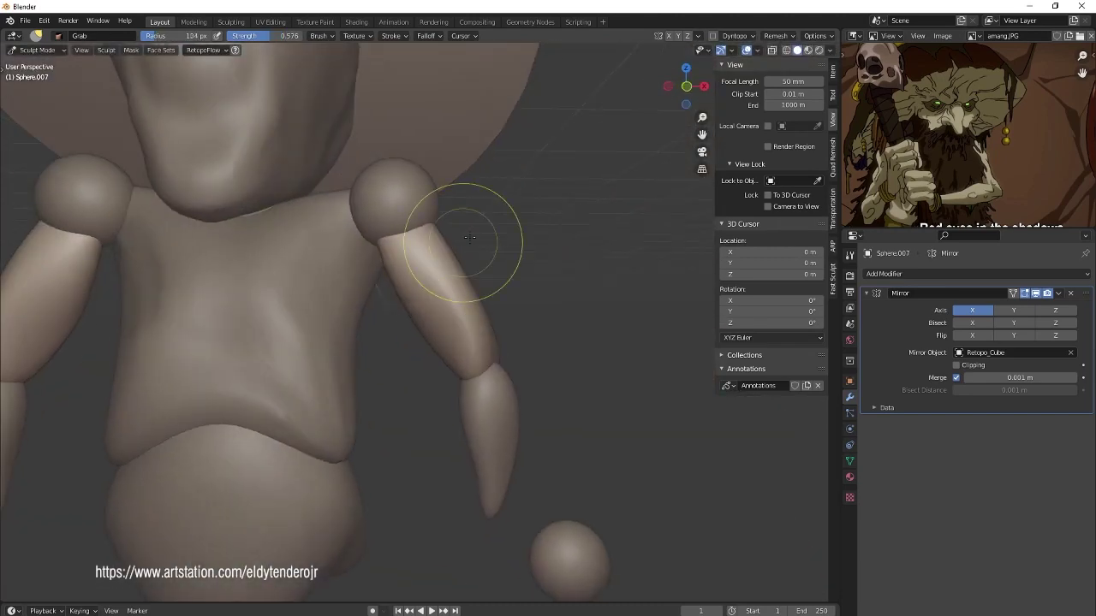
{"action": "key", "text": "f"}
{"action": "left_click", "coordinate": [454, 172]}
{"action": "mouse_move", "coordinate": [454, 172]}
{"action": "middle_mouse_down"}
{"action": "mouse_move", "coordinate": [440, 220]}
{"action": "mouse_move", "coordinate": [523, 264]}
{"action": "mouse_move", "coordinate": [465, 196]}
{"action": "middle_mouse_up"}
{"action": "scroll", "coordinate": [391, 245], "scroll_direction": "down", "scroll_amount": 3}
{"action": "key", "text": "alt+q"}
{"action": "scroll", "coordinate": [575, 97], "scroll_direction": "down", "scroll_amount": 2}
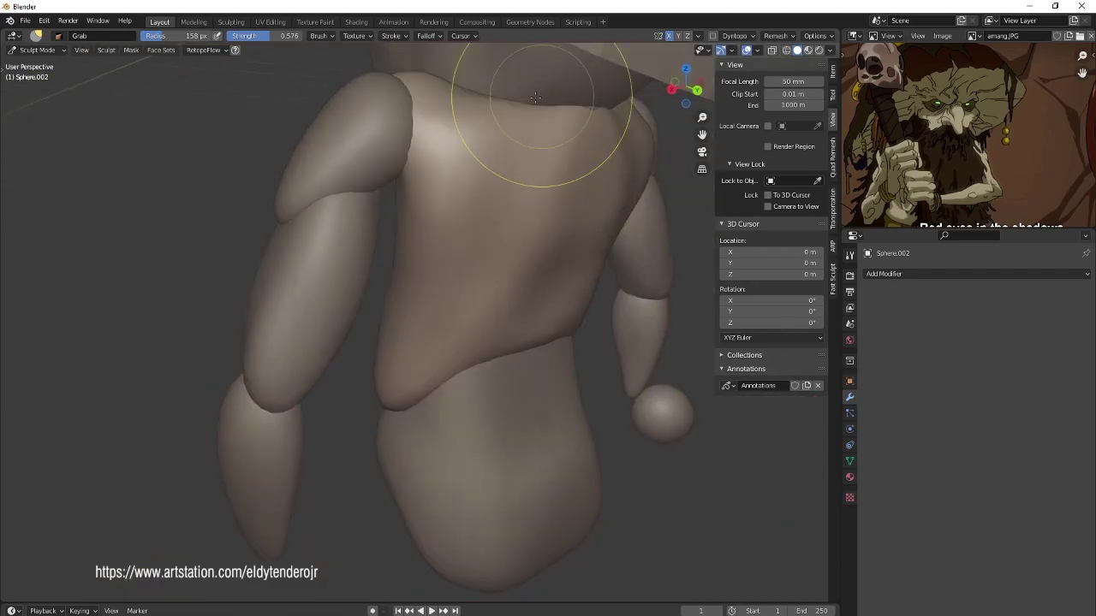
{"action": "scroll", "coordinate": [502, 220], "scroll_direction": "down", "scroll_amount": 3}
Sculpt the upper arm and forearm into tapered limbs.
{"action": "key", "text": "alt+q"}
{"action": "scroll", "coordinate": [464, 238], "scroll_direction": "up", "scroll_amount": 4}
{"action": "mouse_move", "coordinate": [464, 238]}
{"action": "middle_mouse_down"}
{"action": "mouse_move", "coordinate": [368, 368]}
{"action": "mouse_move", "coordinate": [428, 274]}
{"action": "mouse_move", "coordinate": [410, 303]}
{"action": "mouse_move", "coordinate": [479, 342]}
{"action": "mouse_move", "coordinate": [513, 325]}
{"action": "mouse_move", "coordinate": [541, 410]}
{"action": "mouse_move", "coordinate": [513, 325]}
{"action": "middle_mouse_up"}
{"action": "scroll", "coordinate": [521, 313], "scroll_direction": "up", "scroll_amount": 2}
{"action": "key", "text": "alt+q"}
{"action": "key", "text": "ctrl+Tab"}
{"action": "scroll", "coordinate": [513, 310], "scroll_direction": "down", "scroll_amount": 5}
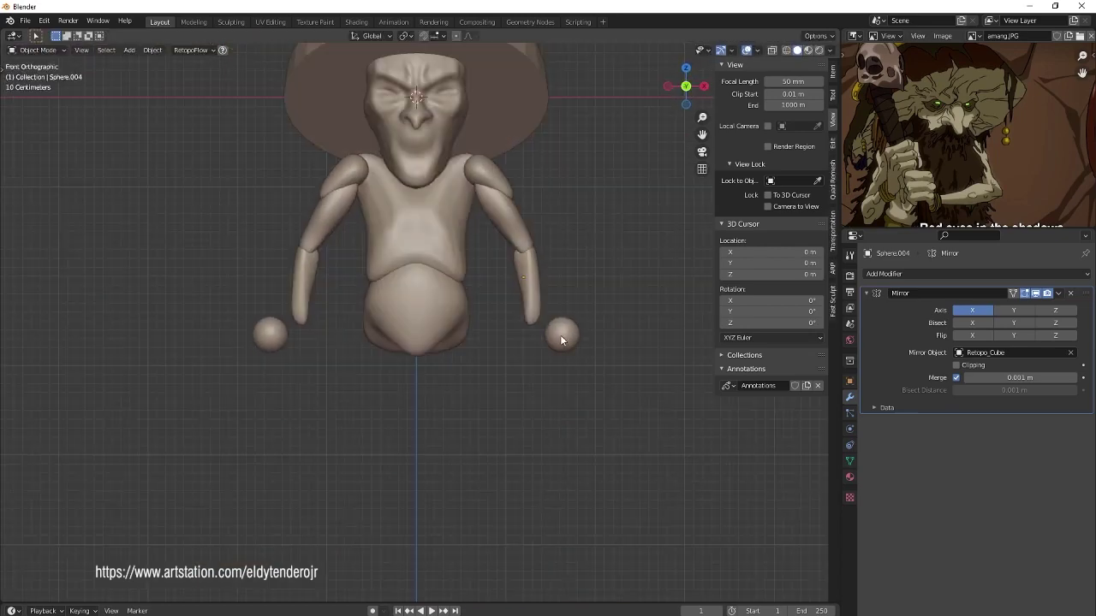
Select a hand sphere and round its palm with a 147 px Grab brush.
{"action": "scroll", "coordinate": [558, 300], "scroll_direction": "up", "scroll_amount": 3}
{"action": "key", "text": "g"}
{"action": "left_click", "coordinate": [548, 304]}
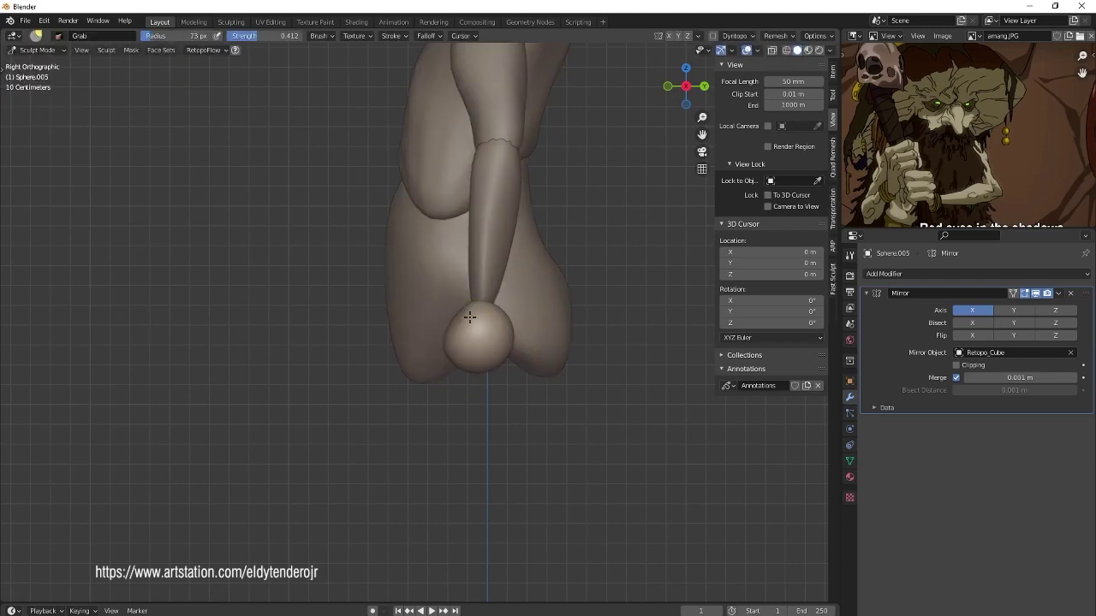
{"action": "key", "text": "KP_1"}
{"action": "middle_click_drag", "start_coordinate": [532, 345], "coordinate": [486, 395]}
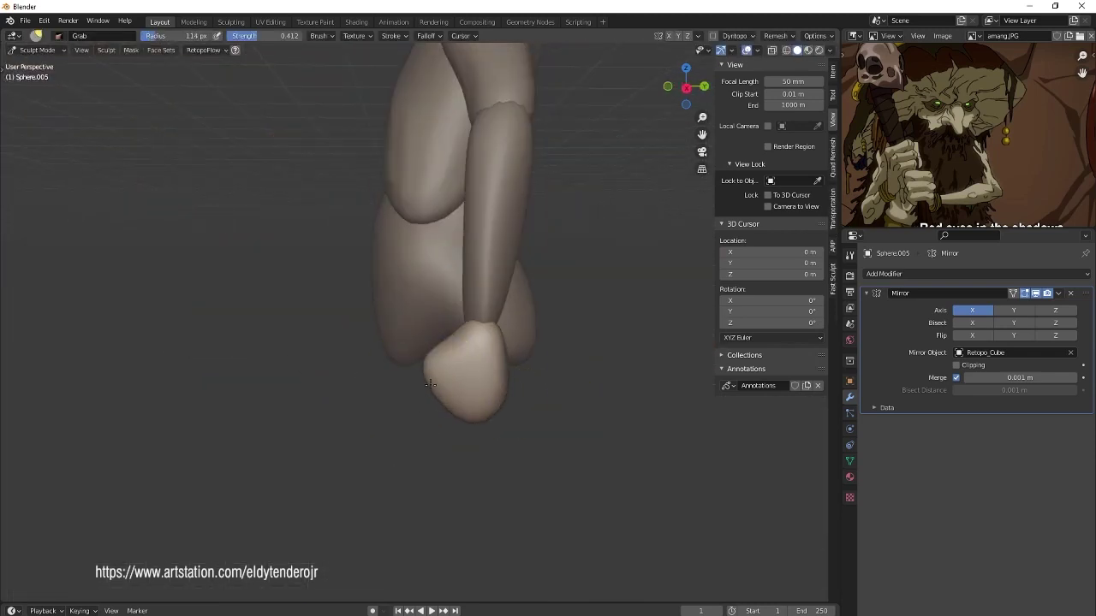
{"action": "key", "text": "f"}
{"action": "mouse_move", "coordinate": [383, 301]}
{"action": "middle_mouse_down"}
{"action": "mouse_move", "coordinate": [551, 282]}
{"action": "mouse_move", "coordinate": [533, 271]}
{"action": "mouse_move", "coordinate": [330, 366]}
{"action": "mouse_move", "coordinate": [354, 257]}
{"action": "middle_mouse_up"}
{"action": "left_click", "coordinate": [550, 281]}
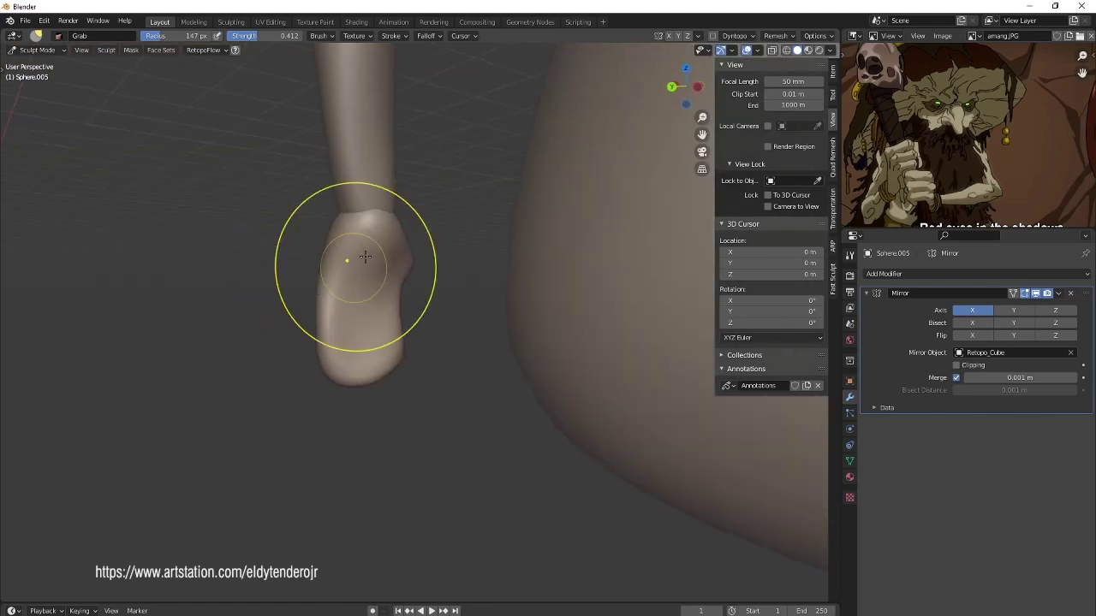
{"action": "scroll", "coordinate": [527, 224], "scroll_direction": "up", "scroll_amount": 5}
{"action": "scroll", "coordinate": [526, 224], "scroll_direction": "down", "scroll_amount": 5}
{"action": "mouse_move", "coordinate": [526, 225]}
{"action": "middle_mouse_down"}
{"action": "mouse_move", "coordinate": [450, 261]}
{"action": "mouse_move", "coordinate": [508, 245]}
{"action": "mouse_move", "coordinate": [539, 282]}
{"action": "mouse_move", "coordinate": [479, 257]}
{"action": "mouse_move", "coordinate": [462, 274]}
{"action": "middle_mouse_up"}
Adjust the brush and return to Object Mode with the hands selected.
{"action": "key", "text": "f"}
{"action": "scroll", "coordinate": [538, 282], "scroll_direction": "down", "scroll_amount": 3}
{"action": "key", "text": "alt+q"}
{"action": "left_click", "coordinate": [37, 50]}
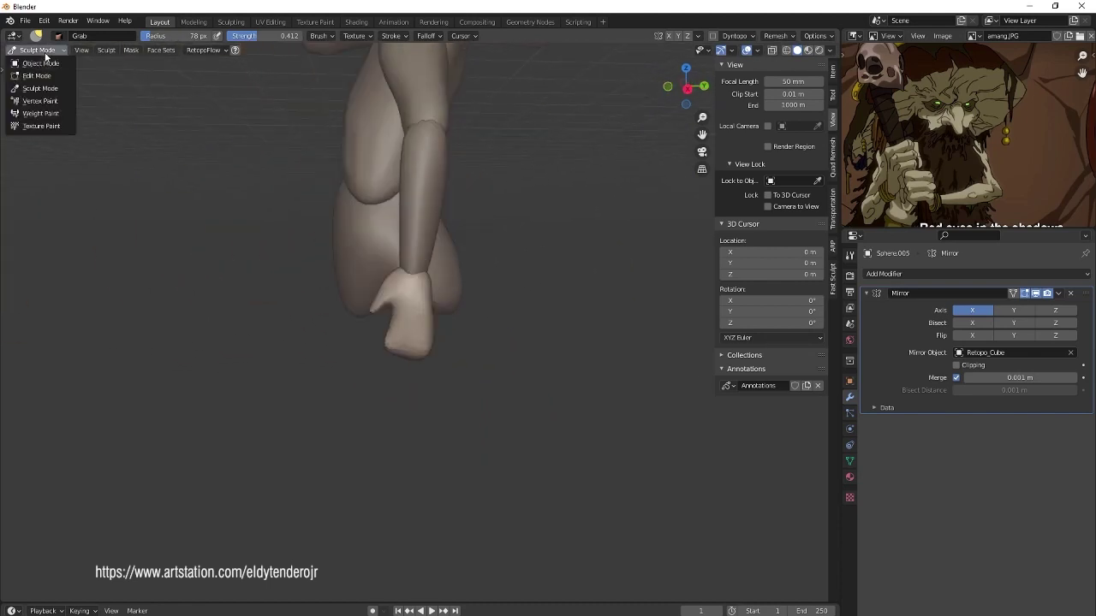
{"action": "left_click", "coordinate": [43, 65]}
{"action": "middle_click_drag", "start_coordinate": [559, 295], "coordinate": [544, 303]}
{"action": "scroll", "coordinate": [545, 302], "scroll_direction": "up", "scroll_amount": 3}
{"action": "middle_click_drag", "start_coordinate": [499, 330], "coordinate": [564, 273]}
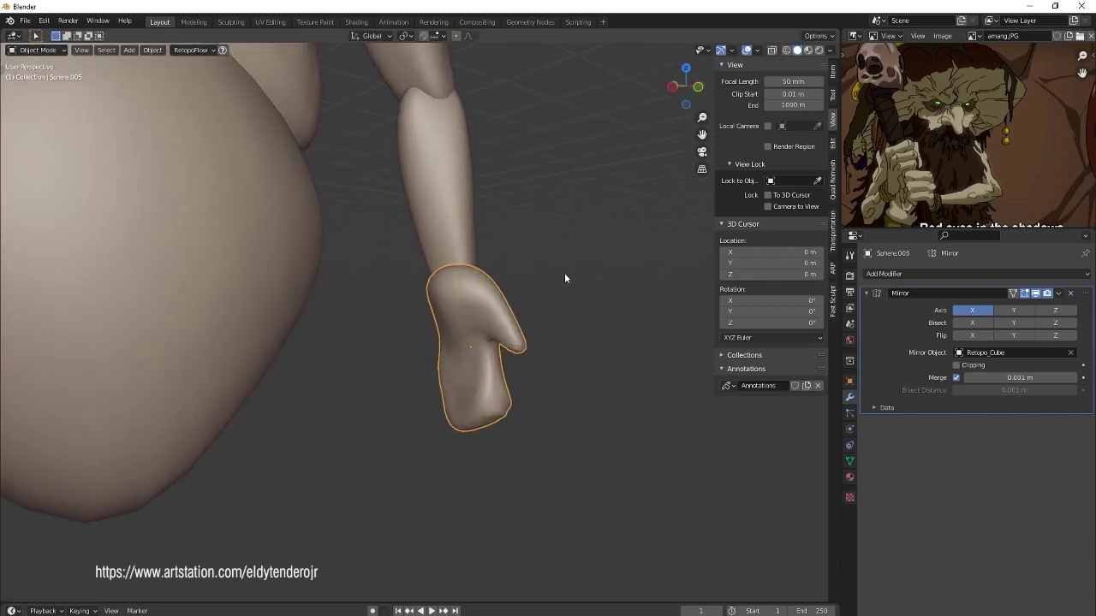
{"action": "scroll", "coordinate": [565, 272], "scroll_direction": "up", "scroll_amount": 2}
Sculpt a protruding thumb out of the mitten-shaped hand, checking it from several angles.
{"action": "key", "text": "ctrl+Tab"}
{"action": "mouse_move", "coordinate": [435, 280]}
{"action": "middle_mouse_down"}
{"action": "mouse_move", "coordinate": [588, 215]}
{"action": "mouse_move", "coordinate": [514, 283]}
{"action": "mouse_move", "coordinate": [392, 330]}
{"action": "mouse_move", "coordinate": [391, 306]}
{"action": "mouse_move", "coordinate": [416, 318]}
{"action": "mouse_move", "coordinate": [347, 278]}
{"action": "mouse_move", "coordinate": [488, 297]}
{"action": "middle_mouse_up"}
{"action": "scroll", "coordinate": [391, 331], "scroll_direction": "up", "scroll_amount": 2}
{"action": "scroll", "coordinate": [385, 291], "scroll_direction": "down", "scroll_amount": 3}
{"action": "scroll", "coordinate": [411, 300], "scroll_direction": "down", "scroll_amount": 3}
{"action": "scroll", "coordinate": [430, 306], "scroll_direction": "down", "scroll_amount": 3}
{"action": "scroll", "coordinate": [513, 292], "scroll_direction": "up", "scroll_amount": 4}
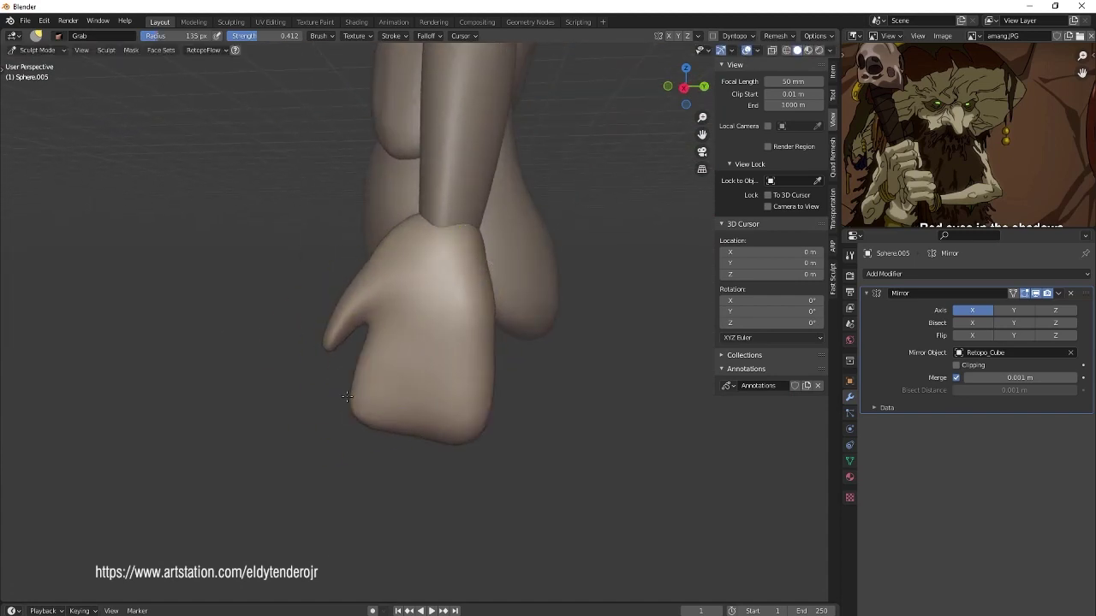
{"action": "middle_click_drag", "start_coordinate": [351, 344], "coordinate": [373, 307]}
{"action": "middle_click_drag", "start_coordinate": [306, 321], "coordinate": [428, 291]}
Add a UV sphere and place it on the chest just under the face.
{"action": "scroll", "coordinate": [480, 282], "scroll_direction": "down", "scroll_amount": 4}
{"action": "key", "text": "ctrl+Tab"}
{"action": "key", "text": "shift+a"}
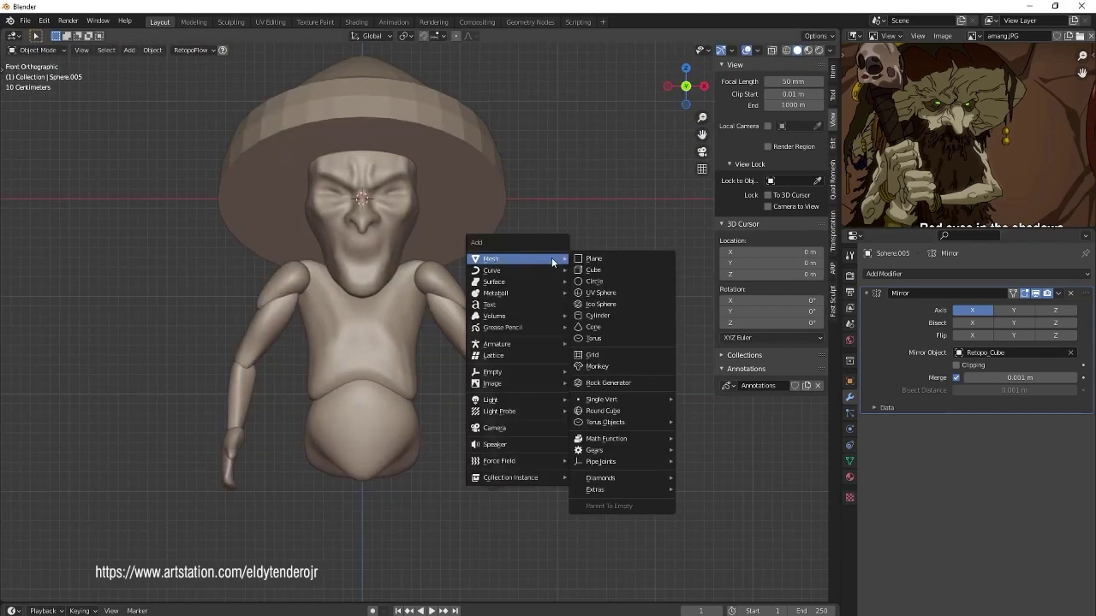
{"action": "left_click", "coordinate": [600, 303]}
{"action": "key", "text": "KP_1"}
{"action": "left_click_drag", "start_coordinate": [369, 249], "coordinate": [368, 287]}
{"action": "key", "text": "ctrl+Tab"}
{"action": "key", "text": "f"}
{"action": "middle_click_drag", "start_coordinate": [470, 236], "coordinate": [529, 288]}
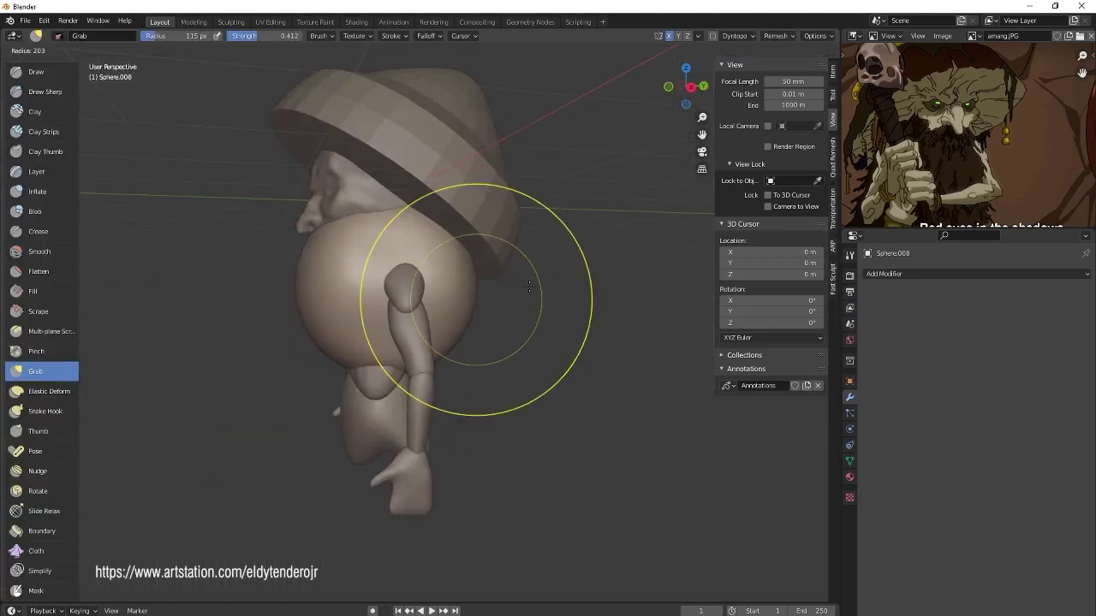
{"action": "key", "text": "KP_1"}
{"action": "mouse_move", "coordinate": [405, 299]}
{"action": "middle_mouse_down"}
{"action": "mouse_move", "coordinate": [446, 309]}
{"action": "mouse_move", "coordinate": [299, 320]}
{"action": "middle_mouse_up"}
Duplicate the sphere lower and sculpt it into a long beard over the belly.
{"action": "key", "text": "ctrl+Tab"}
{"action": "key", "text": "shift+d"}
{"action": "left_click", "coordinate": [472, 344]}
{"action": "mouse_move", "coordinate": [473, 343]}
{"action": "middle_mouse_down"}
{"action": "mouse_move", "coordinate": [447, 286]}
{"action": "mouse_move", "coordinate": [477, 232]}
{"action": "mouse_move", "coordinate": [439, 349]}
{"action": "mouse_move", "coordinate": [477, 245]}
{"action": "mouse_move", "coordinate": [440, 232]}
{"action": "mouse_move", "coordinate": [440, 404]}
{"action": "middle_mouse_up"}
{"action": "key", "text": "ctrl+Tab"}
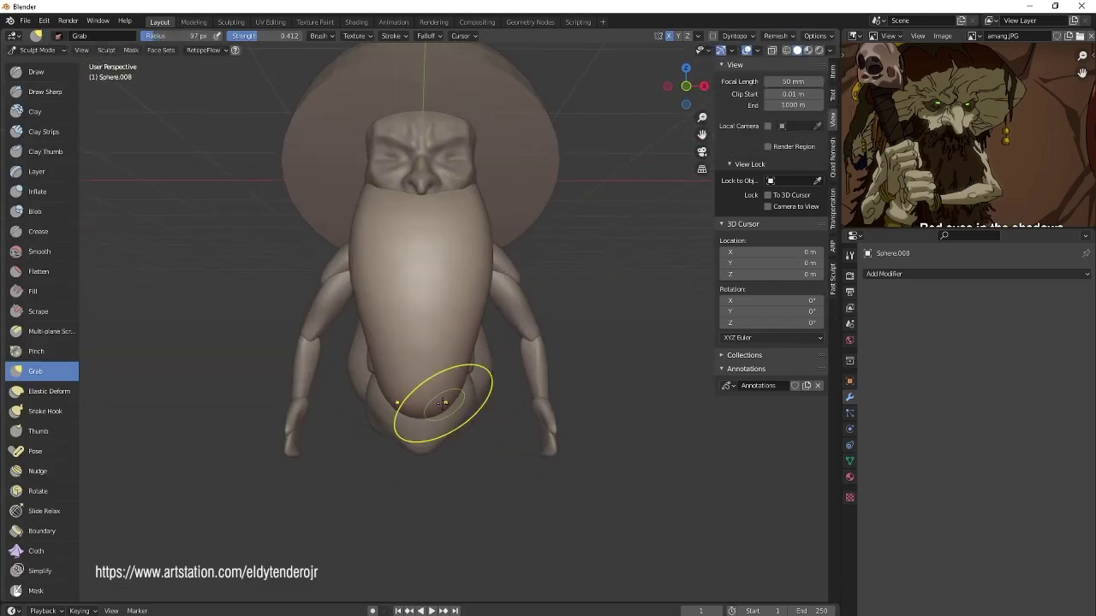
{"action": "scroll", "coordinate": [404, 306], "scroll_direction": "up", "scroll_amount": 5}
{"action": "scroll", "coordinate": [403, 305], "scroll_direction": "up", "scroll_amount": 3}
{"action": "left_click", "coordinate": [778, 36]}
Carve strand-like ridges into the beard with a larger Clay Strips brush.
{"action": "middle_click_drag", "start_coordinate": [651, 45], "coordinate": [257, 67]}
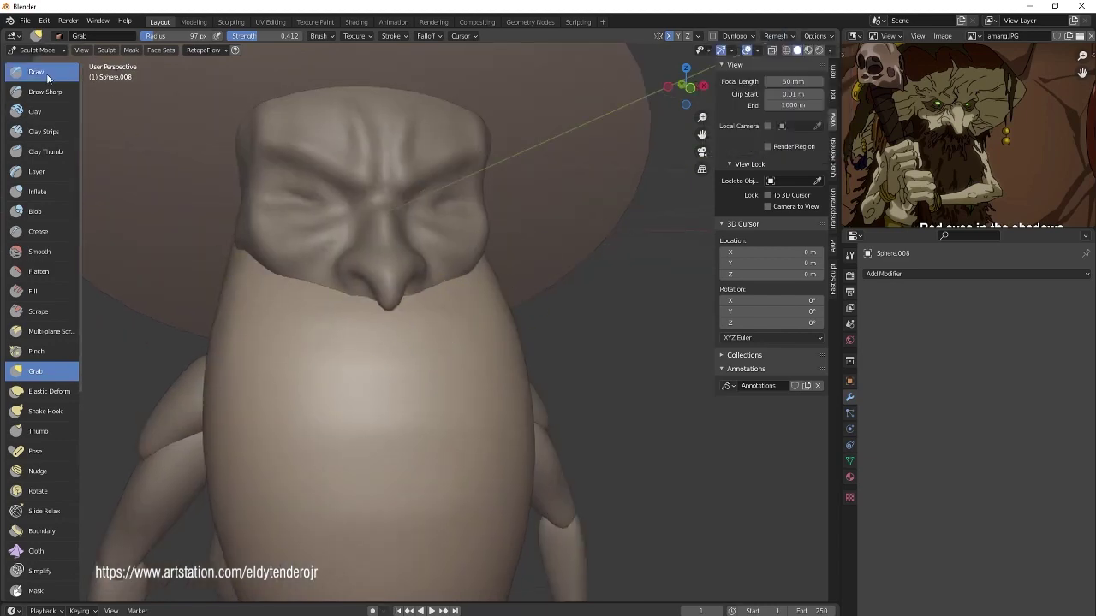
{"action": "middle_click_drag", "start_coordinate": [355, 302], "coordinate": [489, 342]}
{"action": "key", "text": "f"}
{"action": "left_click", "coordinate": [509, 380]}
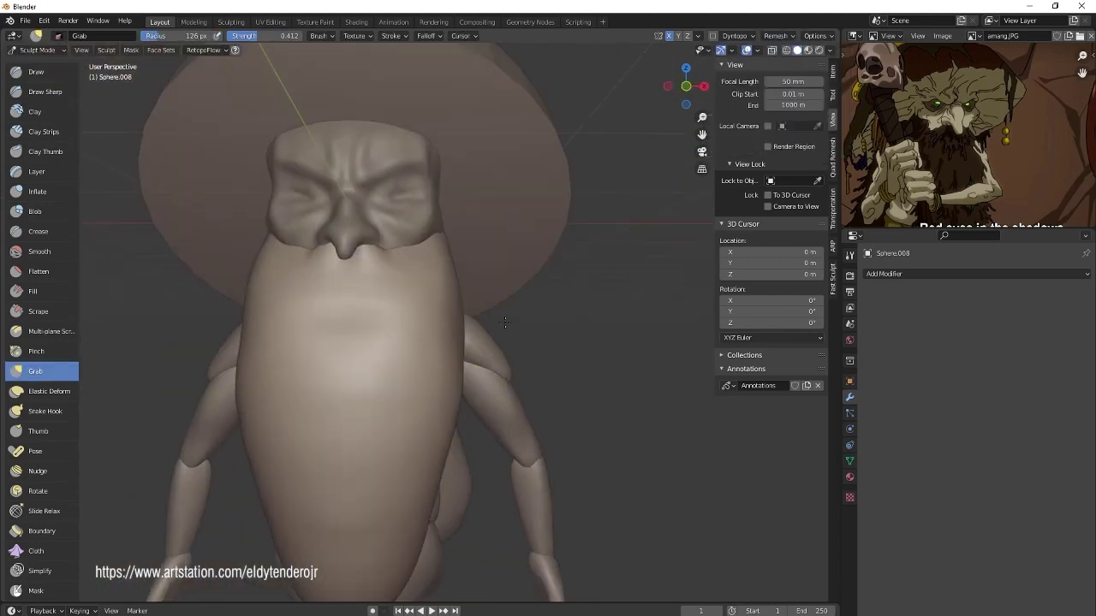
{"action": "middle_click_drag", "start_coordinate": [508, 380], "coordinate": [397, 205]}
{"action": "mouse_move", "coordinate": [268, 256]}
{"action": "middle_mouse_down"}
{"action": "mouse_move", "coordinate": [362, 232]}
{"action": "mouse_move", "coordinate": [53, 104]}
{"action": "middle_mouse_up"}
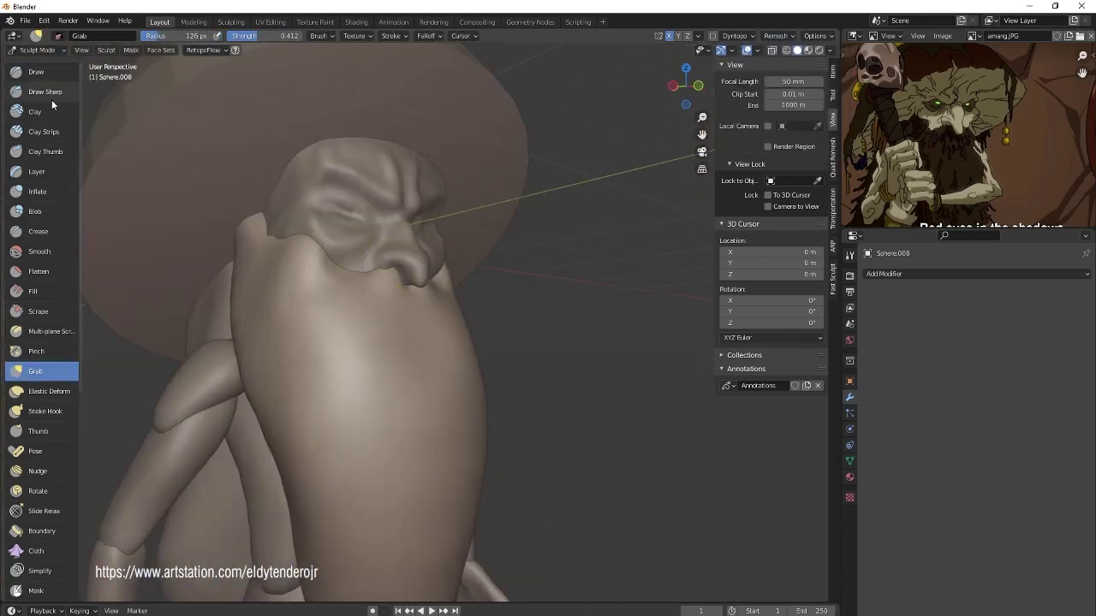
{"action": "middle_click_drag", "start_coordinate": [386, 274], "coordinate": [402, 282]}
{"action": "key", "text": "c"}
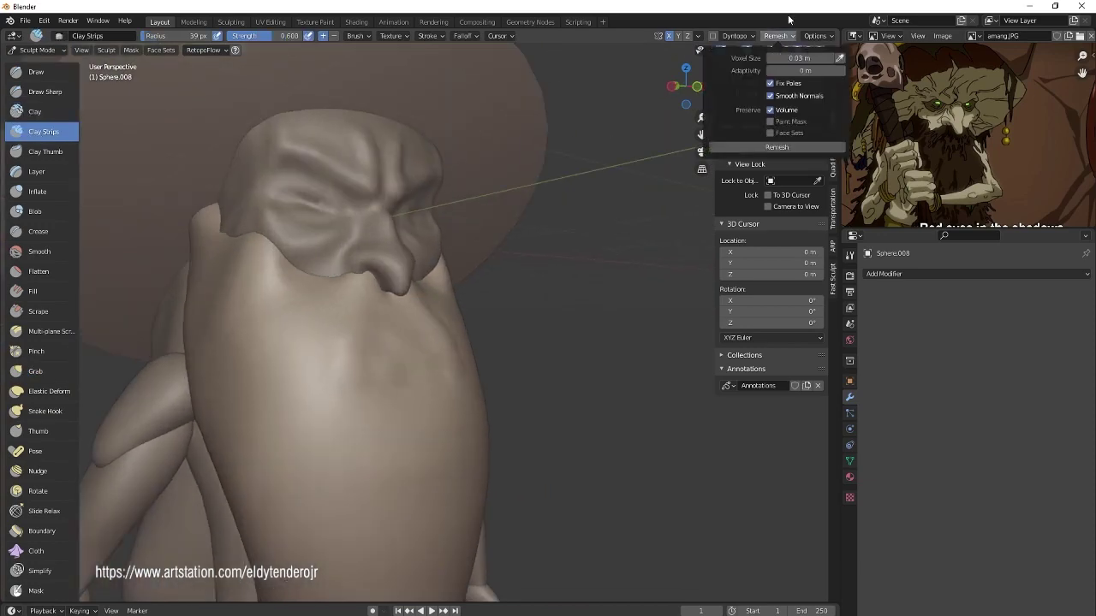
{"action": "mouse_move", "coordinate": [413, 462]}
{"action": "middle_mouse_down"}
{"action": "mouse_move", "coordinate": [475, 276]}
{"action": "mouse_move", "coordinate": [462, 287]}
{"action": "mouse_move", "coordinate": [453, 299]}
{"action": "mouse_move", "coordinate": [600, 274]}
{"action": "middle_mouse_up"}
Reshape the beard's overall form with Grab, then add more Clay Strips strand texture.
{"action": "key", "text": "g"}
{"action": "middle_click_drag", "start_coordinate": [412, 523], "coordinate": [416, 294]}
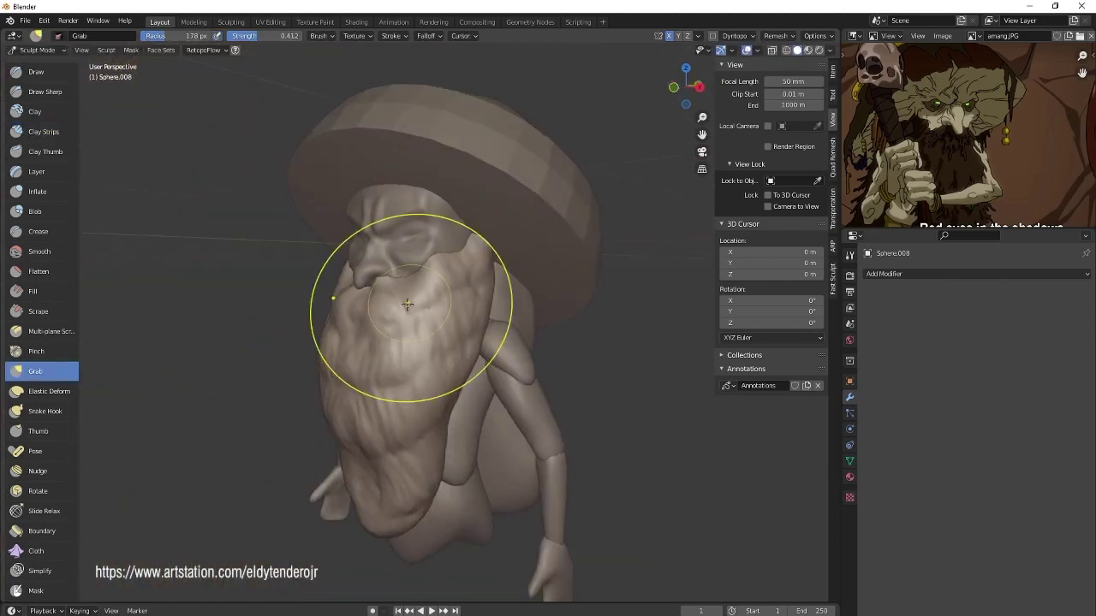
{"action": "scroll", "coordinate": [509, 280], "scroll_direction": "up", "scroll_amount": 2}
{"action": "key", "text": "c"}
{"action": "mouse_move", "coordinate": [514, 325]}
{"action": "middle_mouse_down"}
{"action": "mouse_move", "coordinate": [477, 305]}
{"action": "mouse_move", "coordinate": [573, 412]}
{"action": "mouse_move", "coordinate": [642, 342]}
{"action": "mouse_move", "coordinate": [548, 308]}
{"action": "middle_mouse_up"}
{"action": "key", "text": "ctrl+Tab"}
{"action": "scroll", "coordinate": [660, 327], "scroll_direction": "down", "scroll_amount": 3}
Add a UV sphere at the hip, mirror it across the body, and duplicate it.
{"action": "key", "text": "KP_1"}
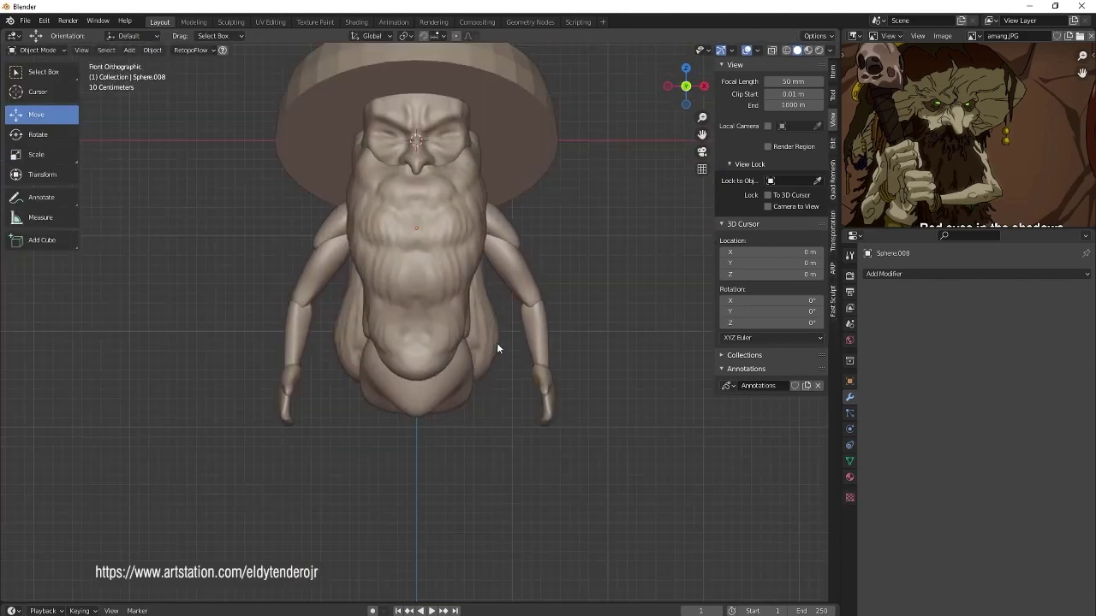
{"action": "key", "text": "shift+a"}
{"action": "left_click", "coordinate": [565, 355]}
{"action": "key", "text": "g"}
{"action": "left_click", "coordinate": [587, 326]}
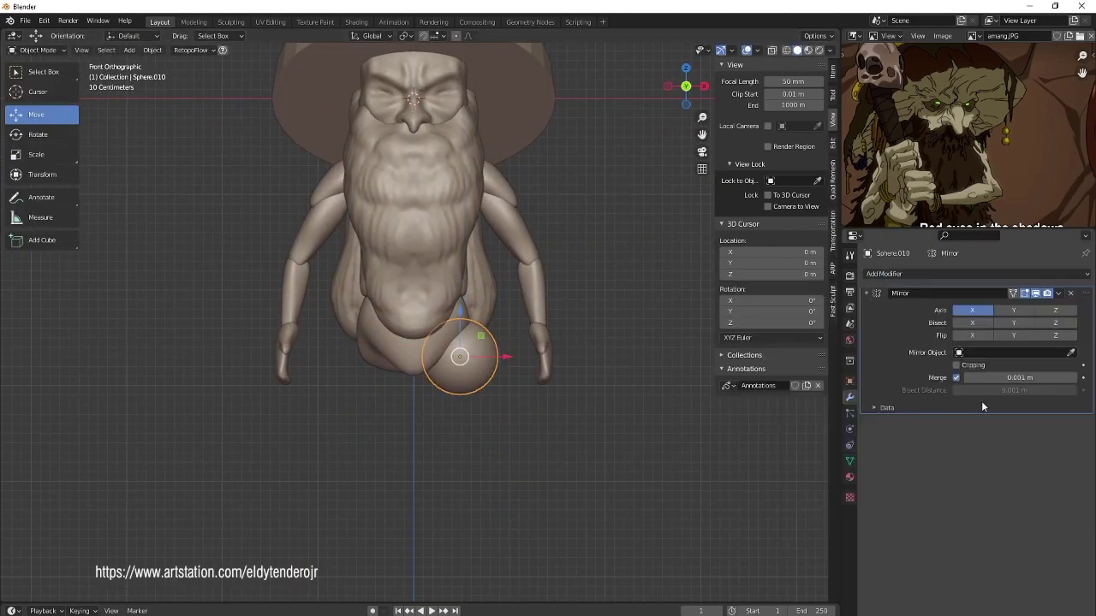
{"action": "middle_click_drag", "start_coordinate": [477, 367], "coordinate": [438, 372], "text": "shift"}
{"action": "key", "text": "shift+d"}
{"action": "left_click", "coordinate": [525, 476]}
{"action": "middle_click_drag", "start_coordinate": [525, 476], "coordinate": [508, 360], "text": "shift"}
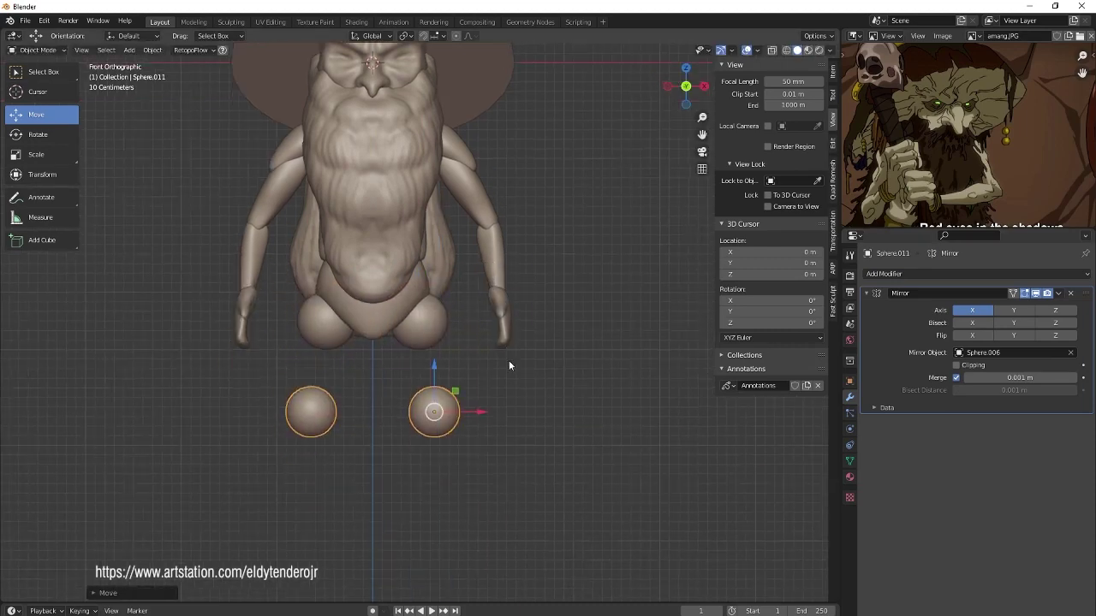
Duplicate the sphere pair lower down, stretch them into thighs, and apply scale.
{"action": "key", "text": "shift+d"}
{"action": "left_click", "coordinate": [543, 401]}
{"action": "middle_click_drag", "start_coordinate": [543, 401], "coordinate": [488, 367], "text": "shift"}
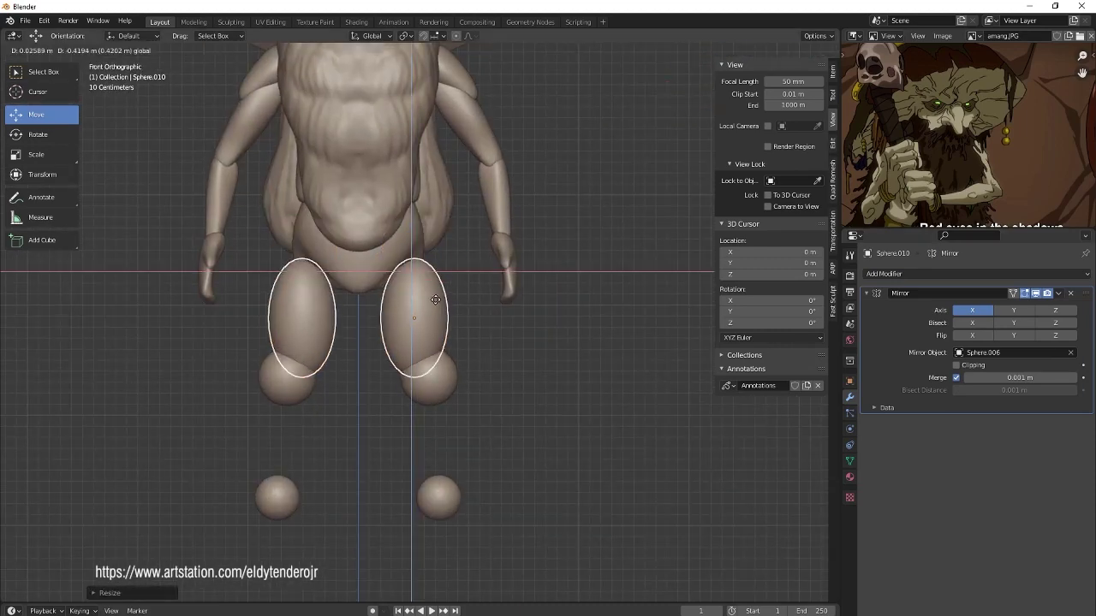
{"action": "left_click", "coordinate": [436, 299]}
{"action": "left_click", "coordinate": [372, 391]}
Try pulling the thigh toward the hip with Grab, then undo it.
{"action": "key", "text": "ctrl+Tab"}
{"action": "scroll", "coordinate": [417, 272], "scroll_direction": "up", "scroll_amount": 2}
{"action": "key", "text": "g"}
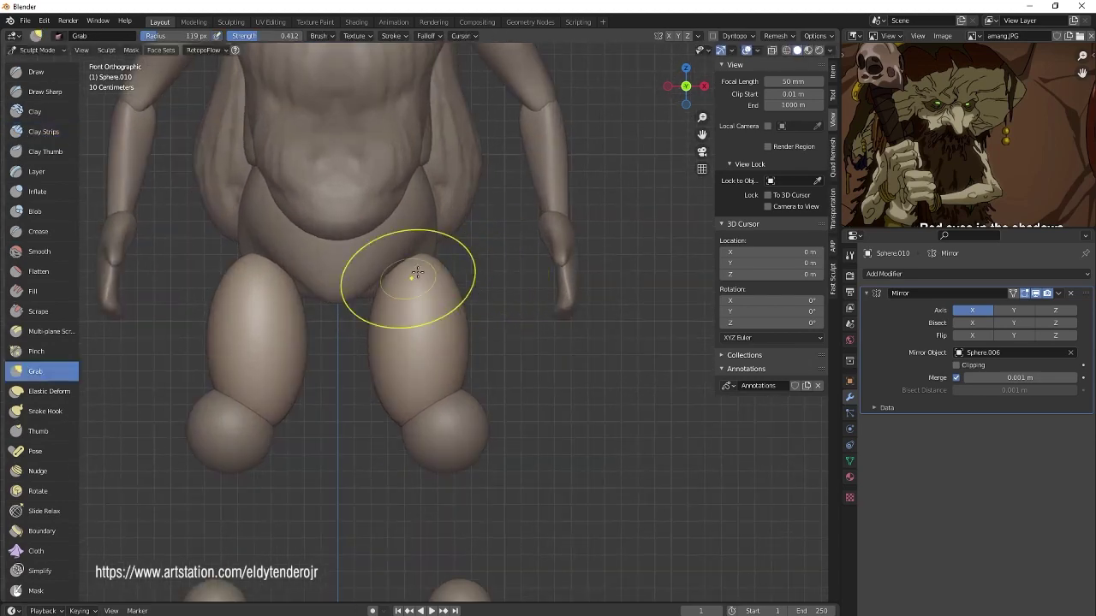
{"action": "mouse_move", "coordinate": [393, 387]}
{"action": "left_mouse_down"}
{"action": "mouse_move", "coordinate": [465, 282]}
{"action": "mouse_move", "coordinate": [489, 391]}
{"action": "left_mouse_up"}
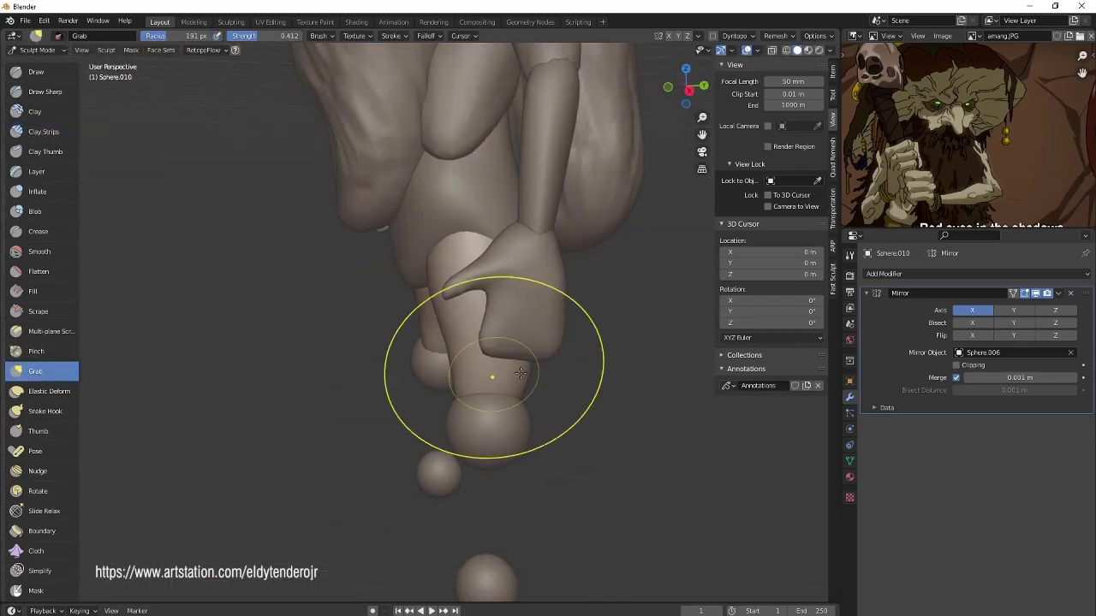
{"action": "key", "text": "ctrl+z"}
Stretch the knee sphere along the Z axis and apply its scale.
{"action": "key", "text": "Tab"}
{"action": "key", "text": "Tab"}
{"action": "middle_click_drag", "start_coordinate": [371, 236], "coordinate": [385, 184], "text": "shift"}
{"action": "left_click", "coordinate": [454, 338]}
{"action": "key", "text": "s"}
{"action": "key", "text": "z"}
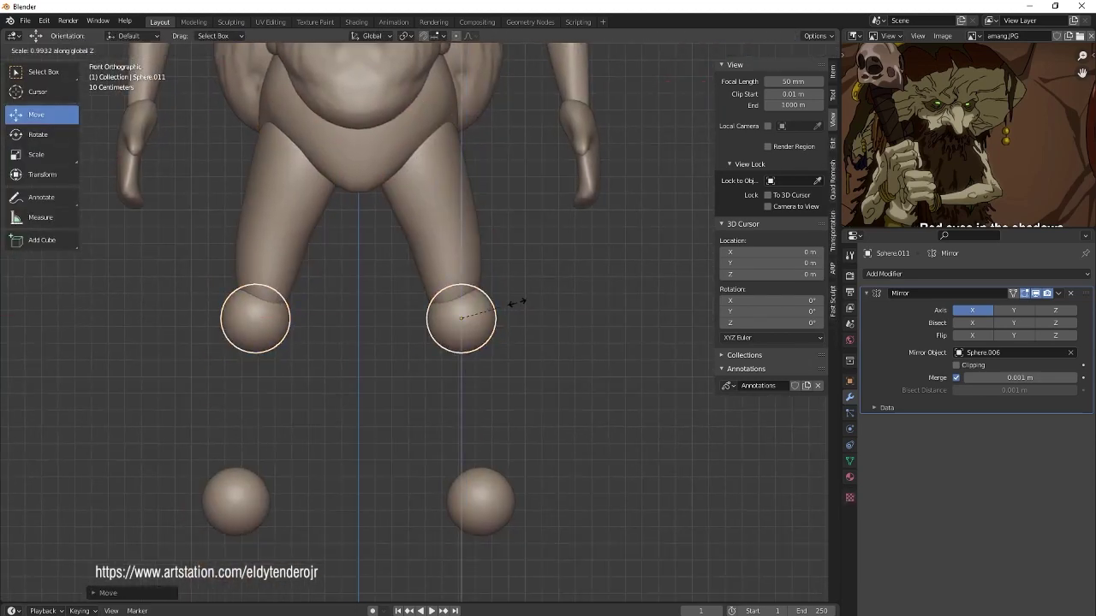
{"action": "left_click", "coordinate": [493, 346]}
{"action": "key", "text": "ctrl+Tab"}
{"action": "mouse_move", "coordinate": [460, 421]}
{"action": "middle_mouse_down"}
{"action": "mouse_move", "coordinate": [516, 345]}
{"action": "mouse_move", "coordinate": [452, 367]}
{"action": "middle_mouse_up"}
Duplicate the foot sphere in place and enter Sculpt Mode in side view.
{"action": "key", "text": "KP_1"}
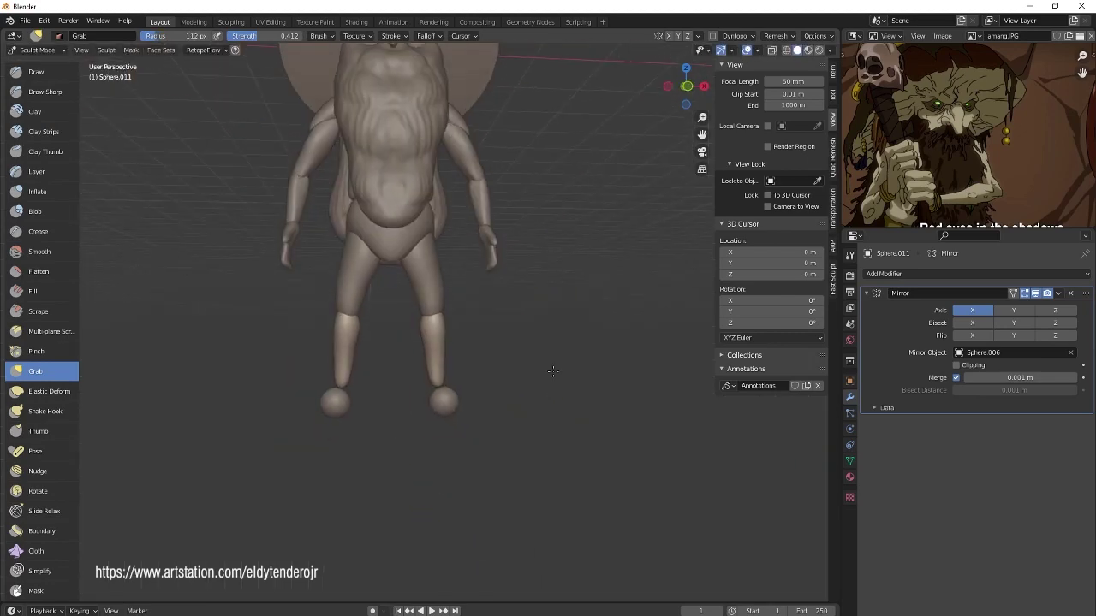
{"action": "key", "text": "ctrl+Tab"}
{"action": "left_click", "coordinate": [448, 403]}
{"action": "scroll", "coordinate": [475, 382], "scroll_direction": "up", "scroll_amount": 4}
{"action": "key", "text": "shift+d"}
{"action": "key", "text": "Escape"}
{"action": "key", "text": "KP_3"}
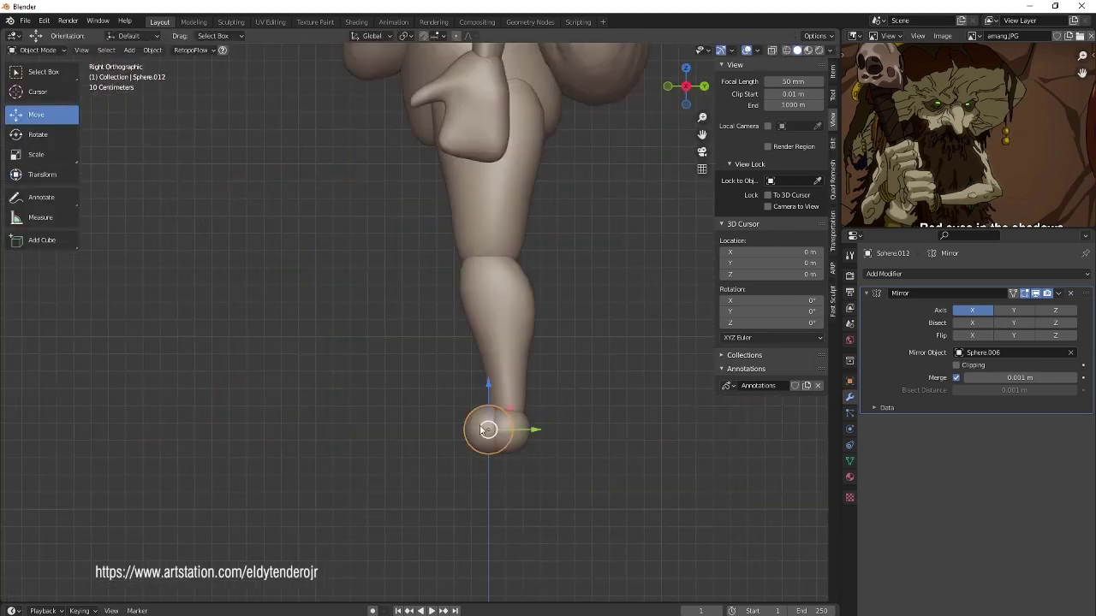
{"action": "key", "text": "ctrl+Tab"}
{"action": "scroll", "coordinate": [479, 335], "scroll_direction": "up", "scroll_amount": 2}
{"action": "mouse_move", "coordinate": [496, 353]}
{"action": "middle_mouse_down"}
{"action": "mouse_move", "coordinate": [465, 448]}
{"action": "mouse_move", "coordinate": [391, 316]}
{"action": "mouse_move", "coordinate": [519, 404]}
{"action": "mouse_move", "coordinate": [336, 401]}
{"action": "mouse_move", "coordinate": [463, 415]}
{"action": "middle_mouse_up"}
Grab the foot sphere into an elongated, heeled foot, varying the brush radius.
{"action": "key", "text": "f"}
{"action": "left_click", "coordinate": [336, 401]}
{"action": "key", "text": "f"}
{"action": "left_click", "coordinate": [464, 415]}
{"action": "mouse_move", "coordinate": [530, 422]}
{"action": "middle_mouse_down"}
{"action": "mouse_move", "coordinate": [435, 457]}
{"action": "mouse_move", "coordinate": [502, 457]}
{"action": "mouse_move", "coordinate": [444, 418]}
{"action": "mouse_move", "coordinate": [577, 399]}
{"action": "mouse_move", "coordinate": [531, 402]}
{"action": "mouse_move", "coordinate": [496, 386]}
{"action": "mouse_move", "coordinate": [498, 425]}
{"action": "mouse_move", "coordinate": [318, 470]}
{"action": "mouse_move", "coordinate": [325, 399]}
{"action": "mouse_move", "coordinate": [282, 417]}
{"action": "mouse_move", "coordinate": [425, 402]}
{"action": "mouse_move", "coordinate": [454, 428]}
{"action": "mouse_move", "coordinate": [289, 155]}
{"action": "middle_mouse_up"}
Shape rounded toes using progressively smaller Grab brush sizes.
{"action": "key", "text": "f"}
{"action": "left_click", "coordinate": [436, 457]}
{"action": "key", "text": "f"}
{"action": "left_click", "coordinate": [498, 425]}
{"action": "key", "text": "f"}
{"action": "left_click", "coordinate": [318, 470]}
{"action": "scroll", "coordinate": [425, 402], "scroll_direction": "down", "scroll_amount": 5}
{"action": "scroll", "coordinate": [468, 454], "scroll_direction": "down", "scroll_amount": 2}
Return to Object Mode in front view and select the leg.
{"action": "key", "text": "ctrl+Tab"}
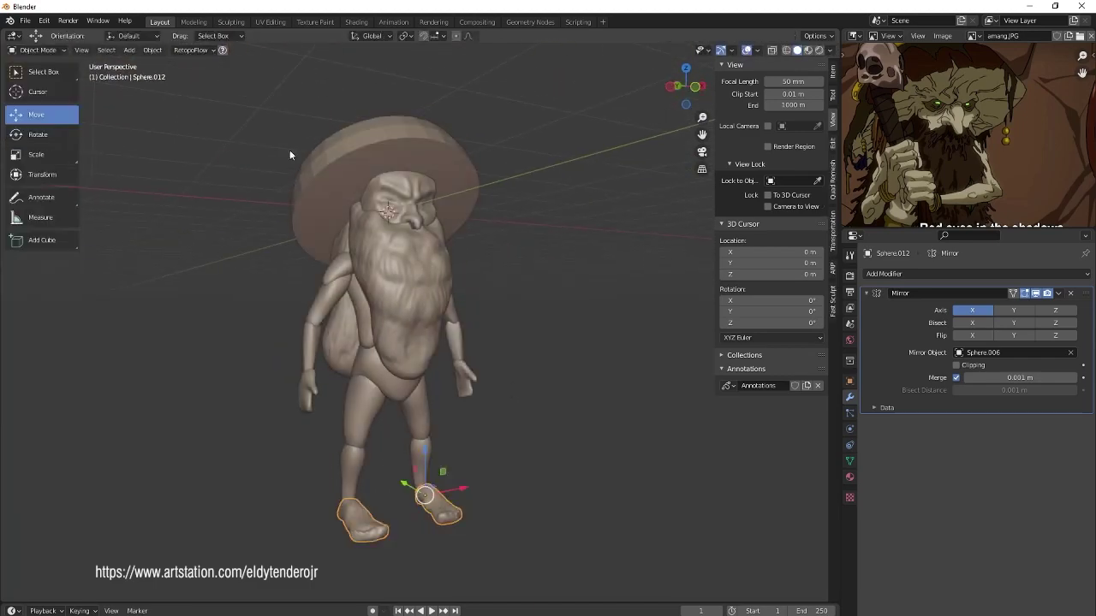
{"action": "key", "text": "KP_1"}
{"action": "scroll", "coordinate": [451, 377], "scroll_direction": "up", "scroll_amount": 4}
{"action": "left_click", "coordinate": [452, 377]}
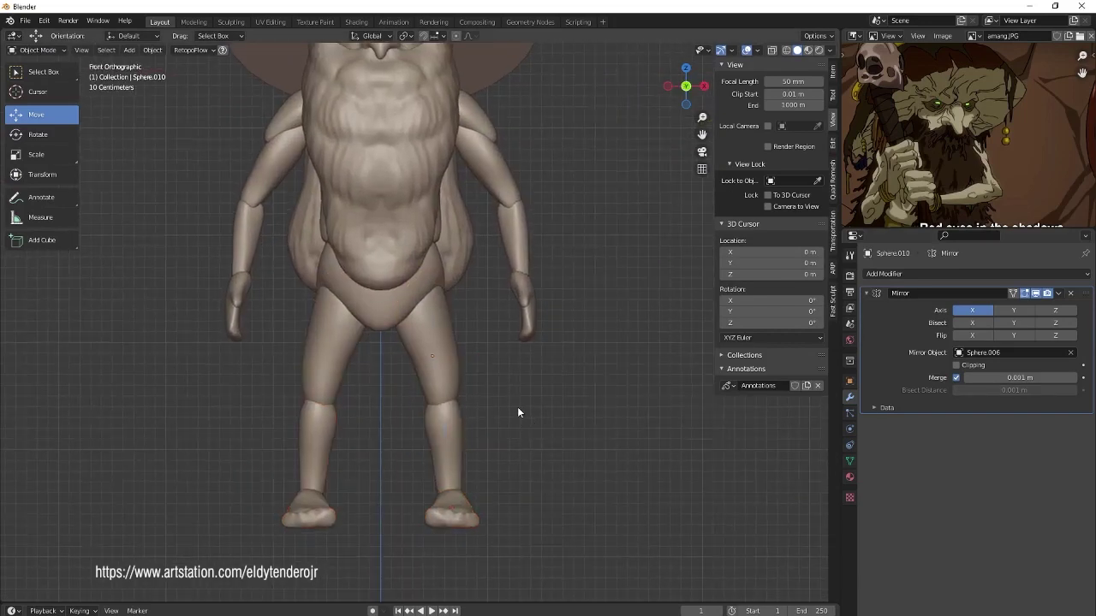
Remove the leg's Mirror modifier and mirror a duplicated leg to the other side.
{"action": "left_click", "coordinate": [419, 359]}
{"action": "left_click", "coordinate": [1071, 292]}
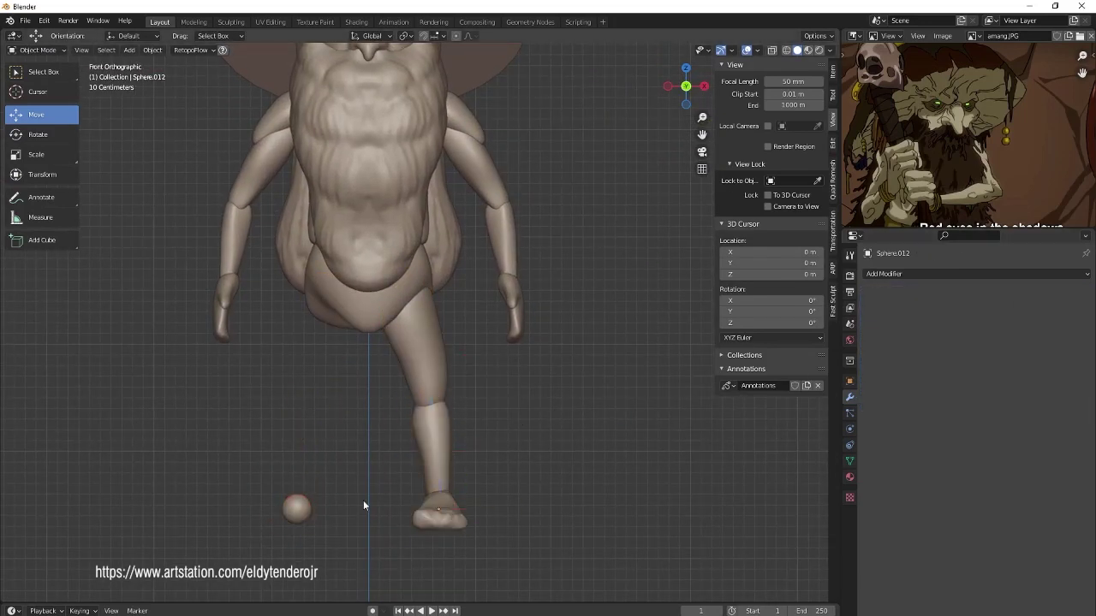
{"action": "middle_click_drag", "start_coordinate": [363, 505], "coordinate": [465, 491]}
{"action": "left_click", "coordinate": [454, 489]}
{"action": "key", "text": "KP_1"}
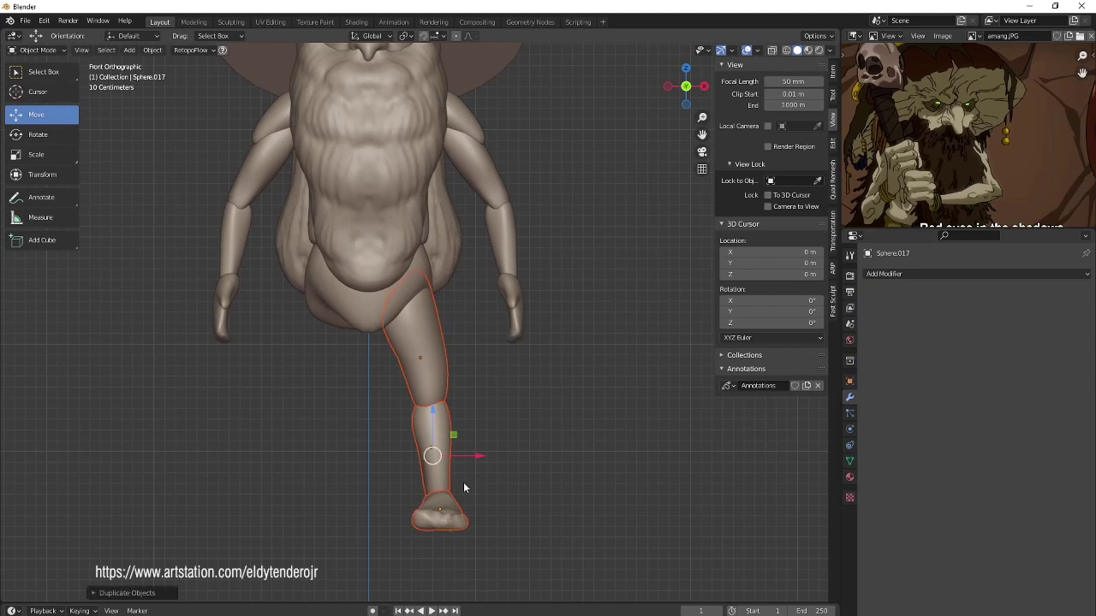
{"action": "left_click", "coordinate": [522, 462]}
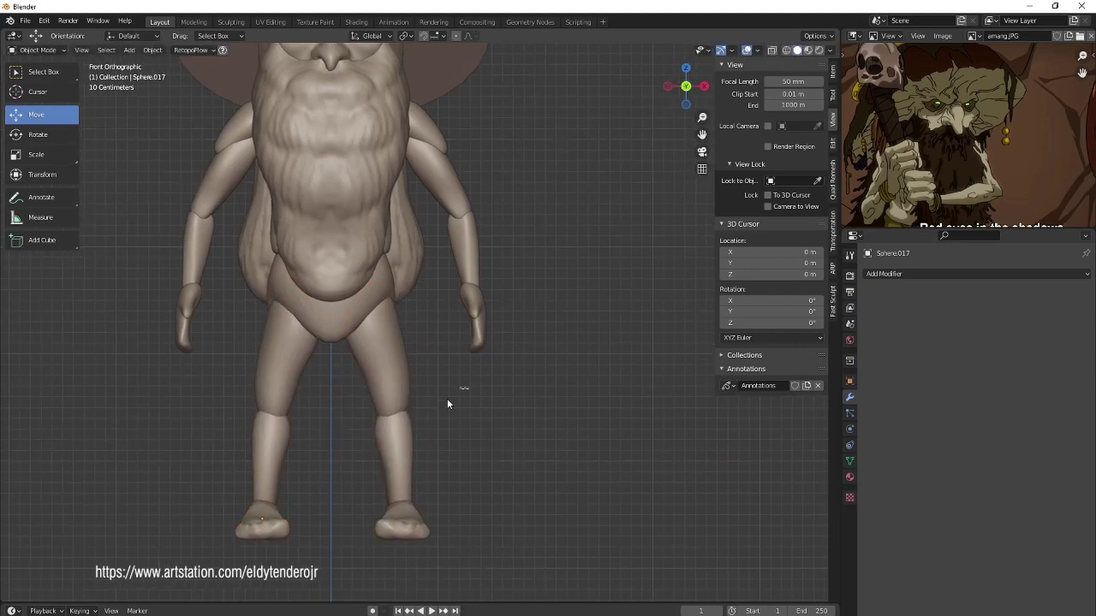
Rotate one leg upward and across the body, checking from side and top views.
{"action": "left_click", "coordinate": [447, 398]}
{"action": "key", "text": "KP_3"}
{"action": "key", "text": "r"}
{"action": "mouse_move", "coordinate": [490, 482]}
{"action": "middle_mouse_down"}
{"action": "mouse_move", "coordinate": [480, 428]}
{"action": "mouse_move", "coordinate": [425, 363]}
{"action": "mouse_move", "coordinate": [506, 401]}
{"action": "mouse_move", "coordinate": [522, 447]}
{"action": "mouse_move", "coordinate": [541, 400]}
{"action": "middle_mouse_up"}
{"action": "key", "text": "KP_7"}
{"action": "key", "text": "r"}
{"action": "scroll", "coordinate": [524, 374], "scroll_direction": "down", "scroll_amount": 5}
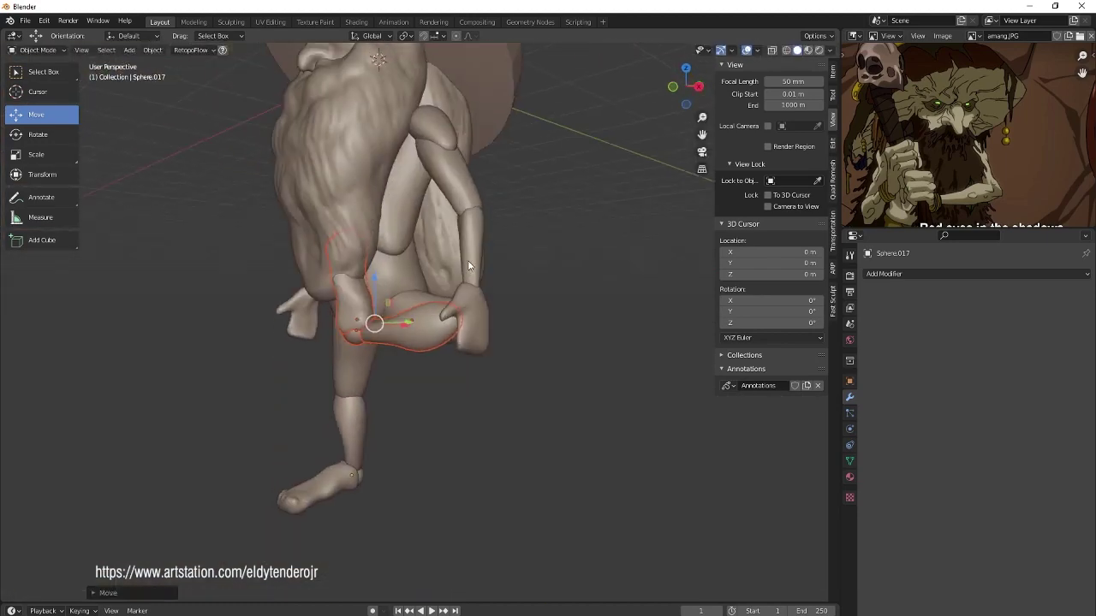
{"action": "mouse_move", "coordinate": [525, 374]}
{"action": "middle_mouse_down"}
{"action": "mouse_move", "coordinate": [535, 318]}
{"action": "mouse_move", "coordinate": [517, 448]}
{"action": "mouse_move", "coordinate": [479, 360]}
{"action": "middle_mouse_up"}
Rotate and move the raised leg's lower part to bend the knee over the standing leg.
{"action": "left_click", "coordinate": [416, 331]}
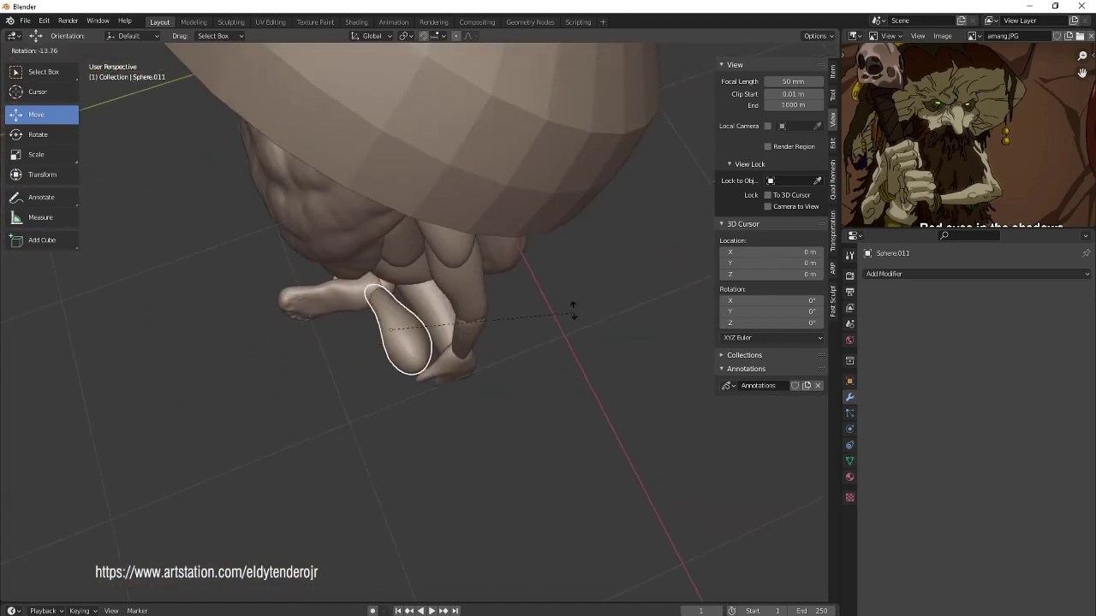
{"action": "middle_click_drag", "start_coordinate": [506, 320], "coordinate": [423, 420]}
{"action": "key", "text": "KP_1"}
{"action": "key", "text": "r"}
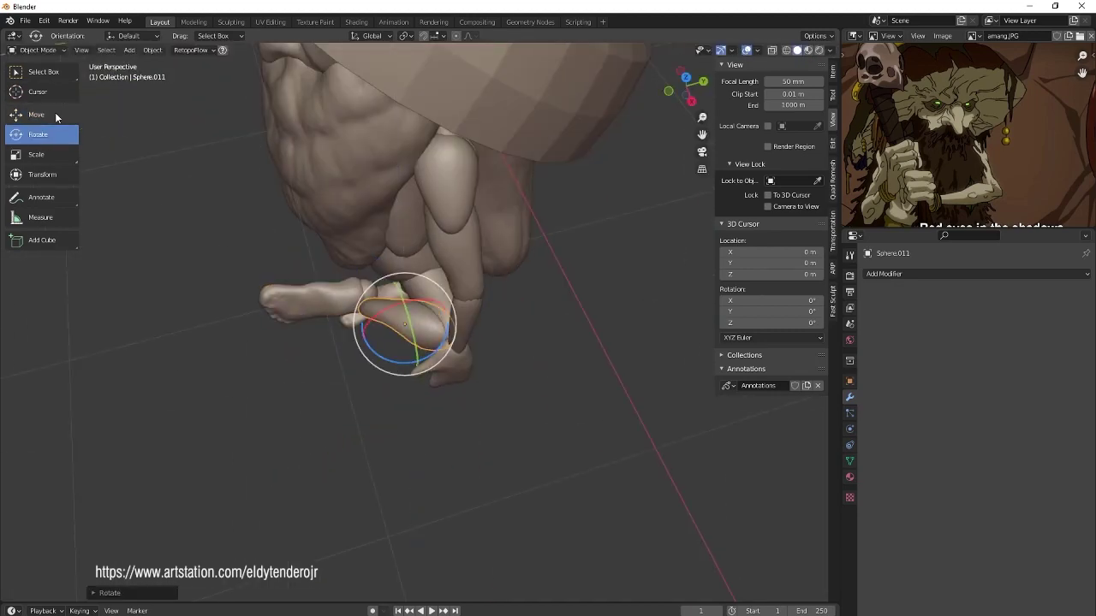
{"action": "key", "text": "g"}
{"action": "middle_click_drag", "start_coordinate": [409, 327], "coordinate": [474, 302]}
{"action": "key", "text": "KP_1"}
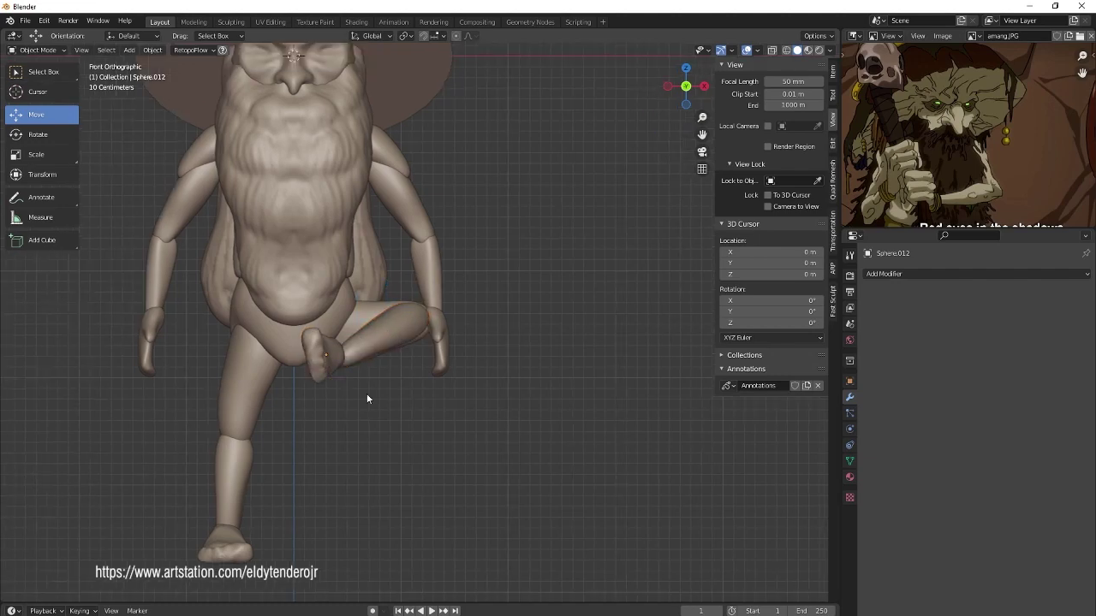
{"action": "left_click", "coordinate": [308, 524]}
{"action": "key", "text": "KP_3"}
{"action": "left_click", "coordinate": [462, 360]}
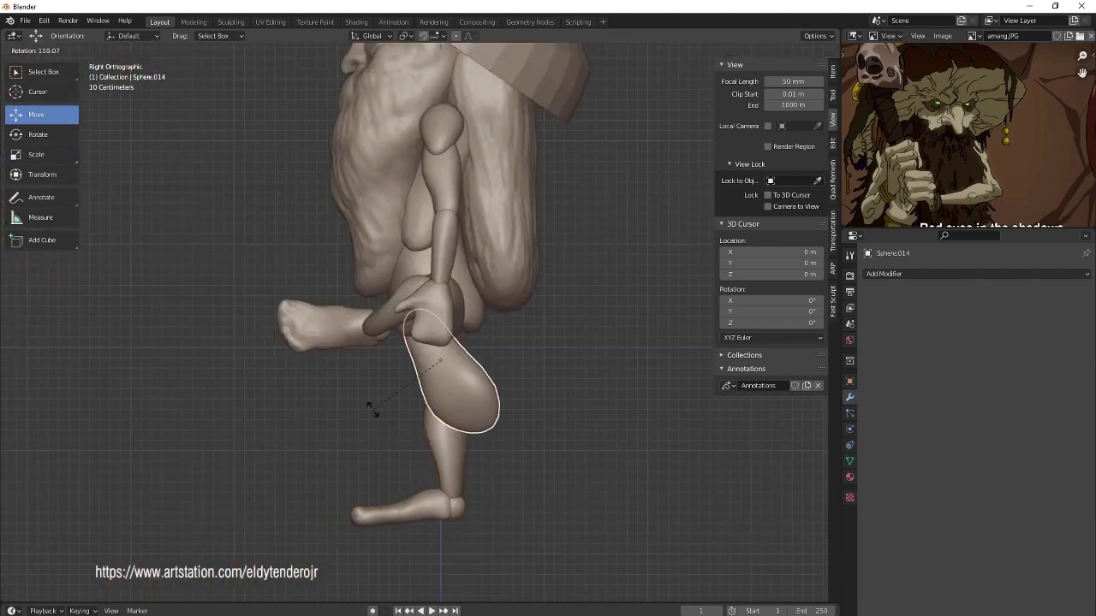